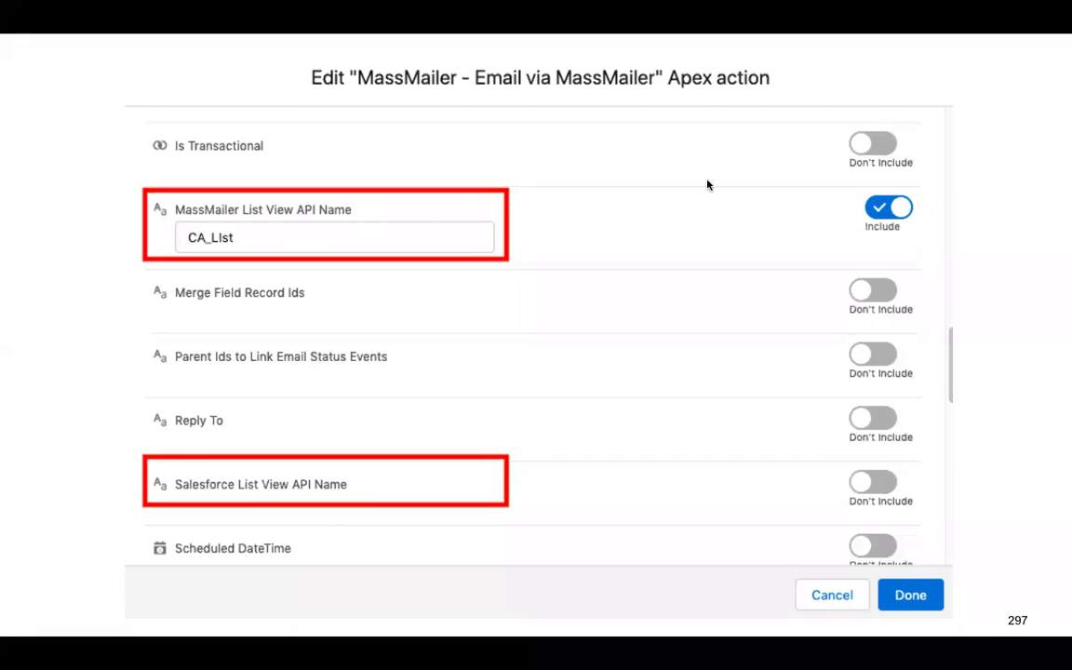
- Exit the full-screen slideshow back to the Google Slides editor
{"action": "key", "text": "Escape"}
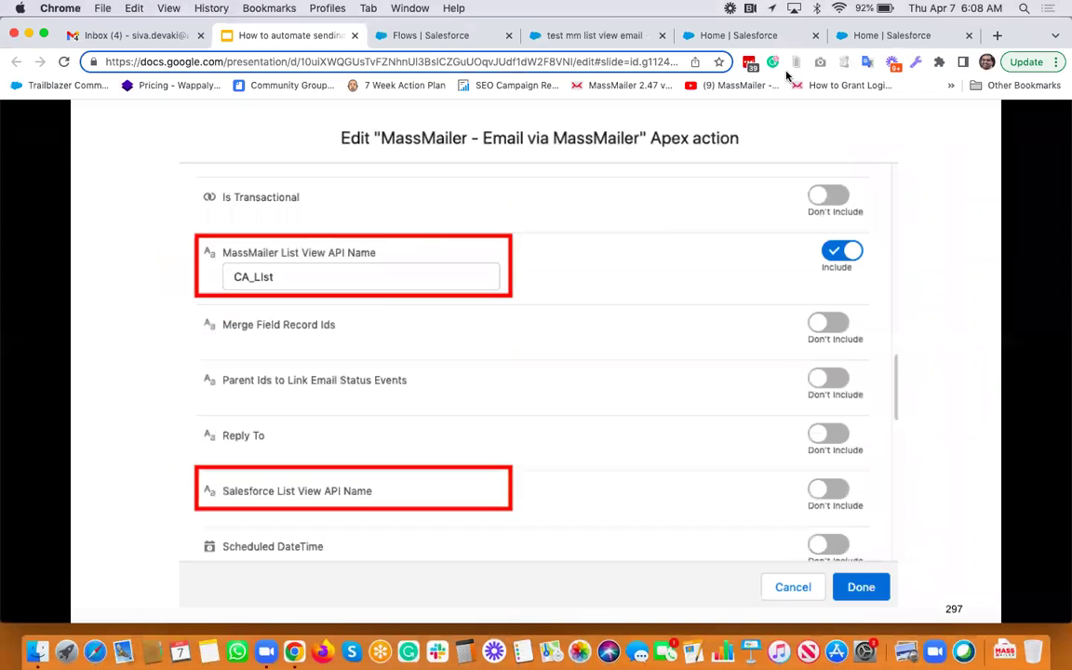
- Check the Setup Flows list and Quick Find, then return to the 'test mm list view email' flow
{"action": "left_click", "coordinate": [647, 39]}
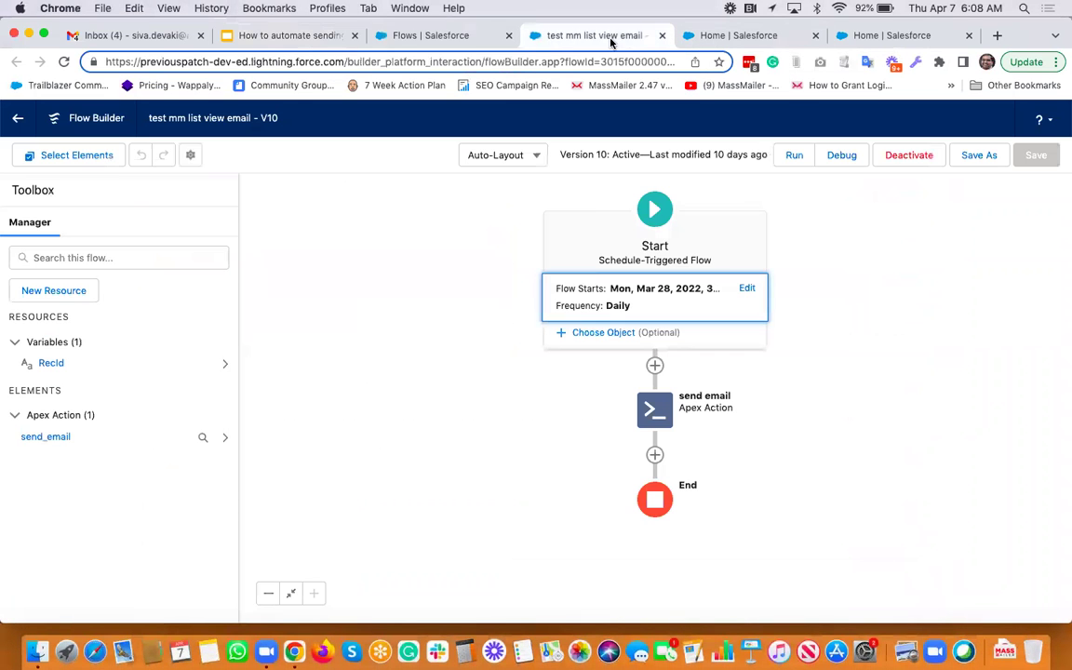
{"action": "left_click", "coordinate": [423, 37]}
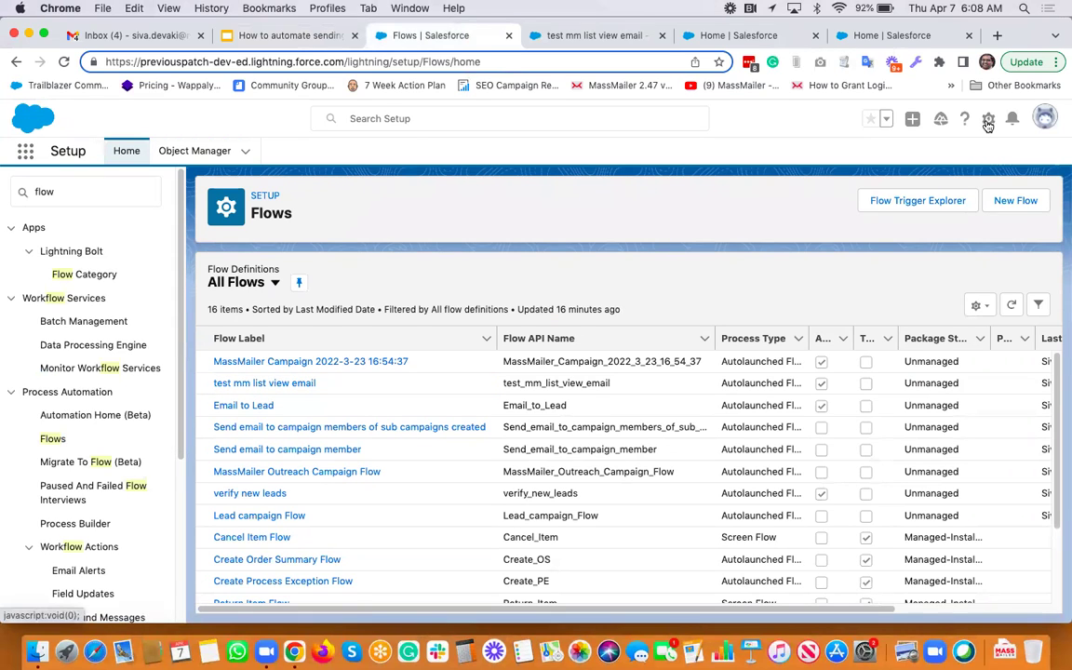
{"action": "left_click", "coordinate": [68, 193]}
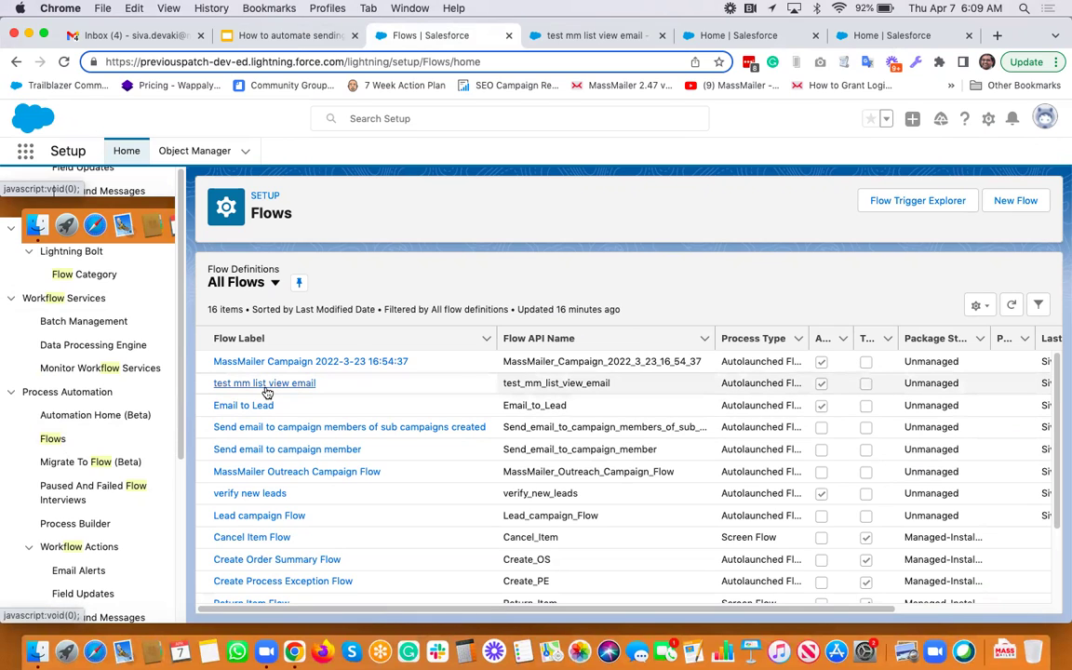
{"action": "left_click", "coordinate": [597, 36]}
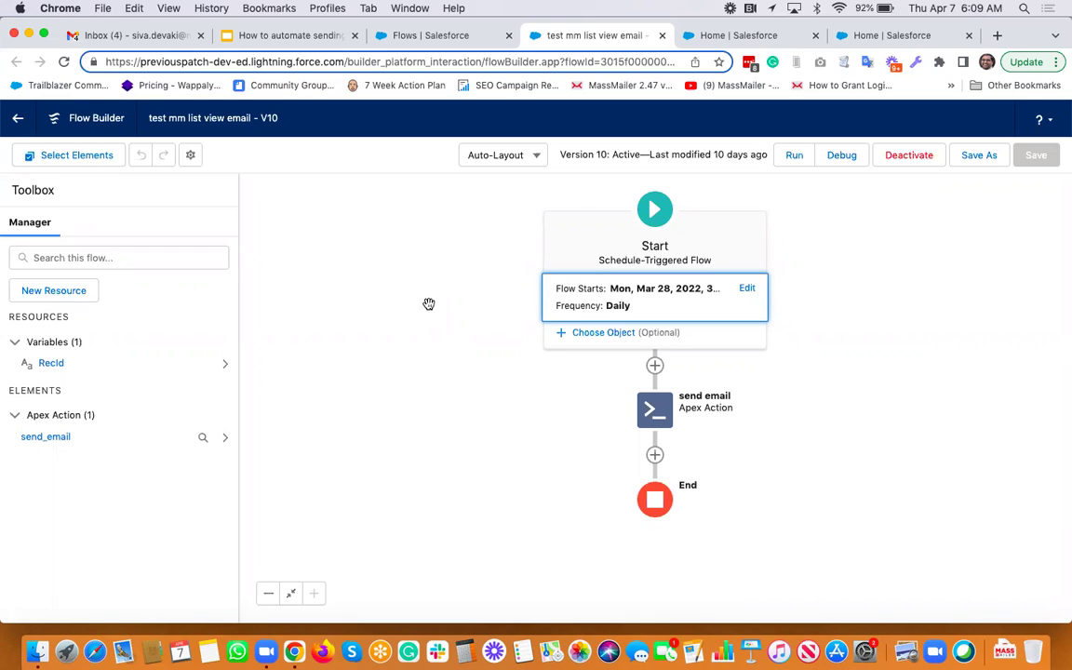
{"action": "left_click", "coordinate": [614, 305]}
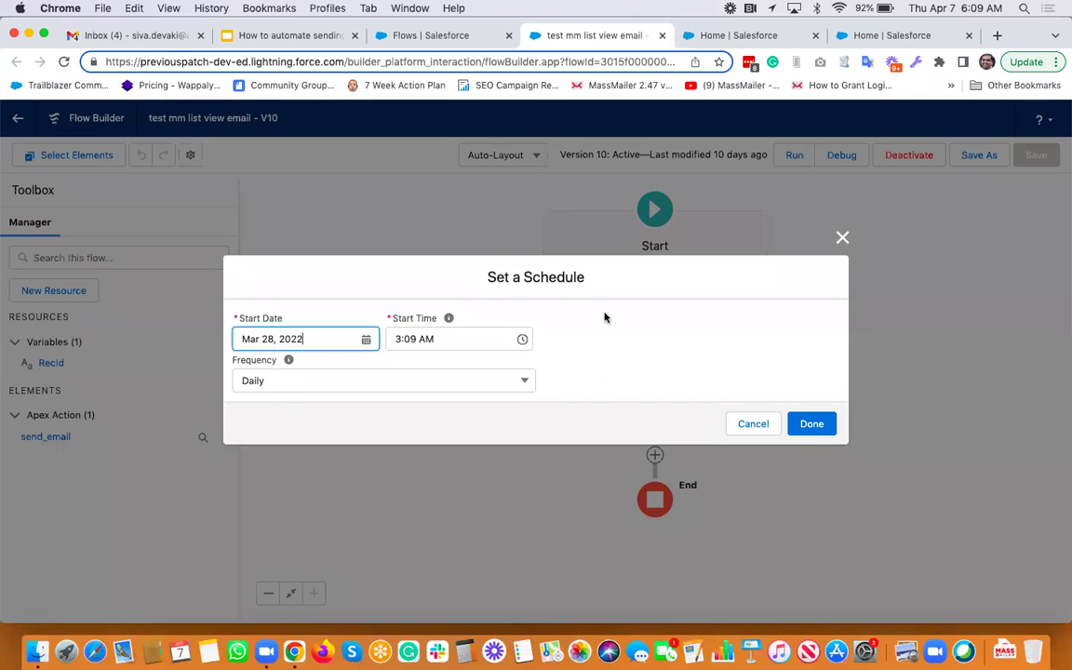
{"action": "left_click", "coordinate": [751, 426]}
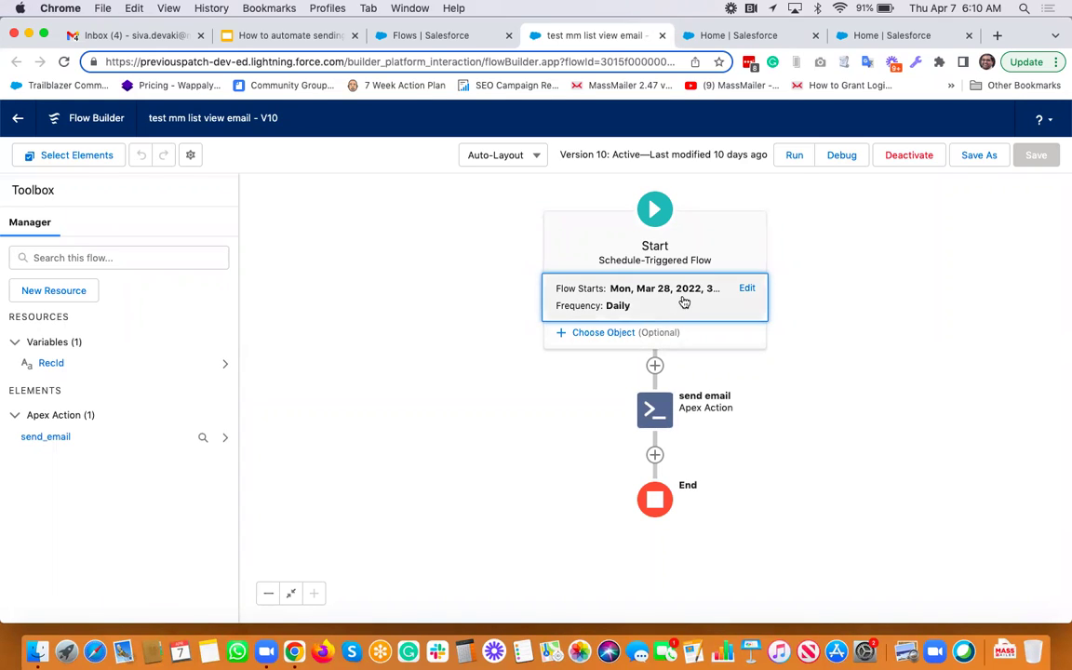
- Edit the send email Apex action and copy the fixed record ID from its Record Id Field
{"action": "left_click", "coordinate": [665, 415]}
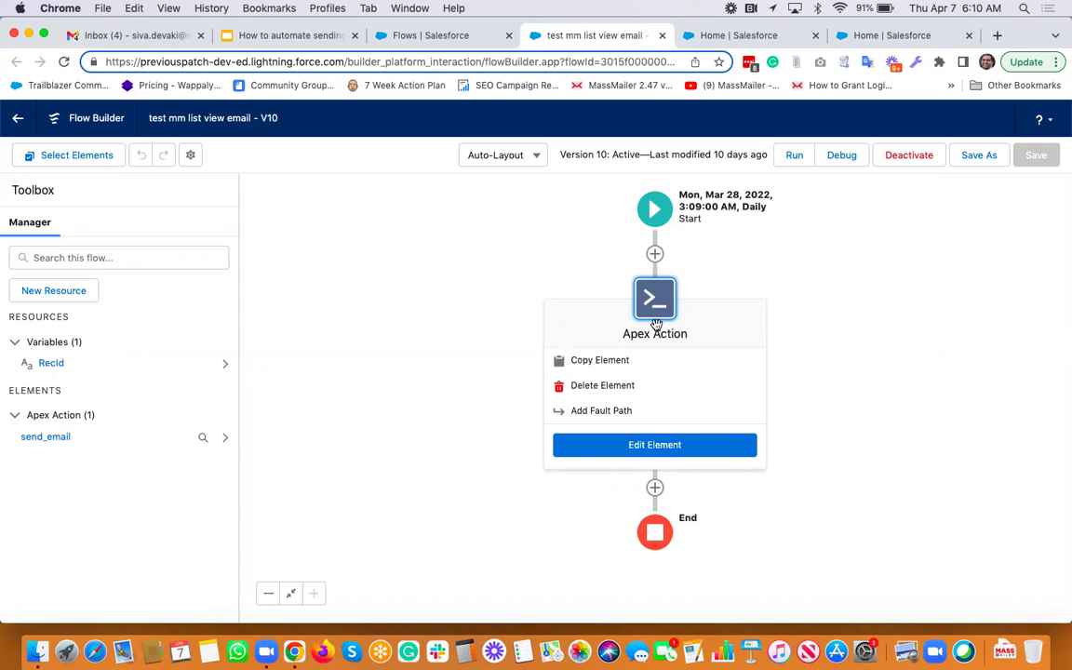
{"action": "left_click", "coordinate": [656, 446]}
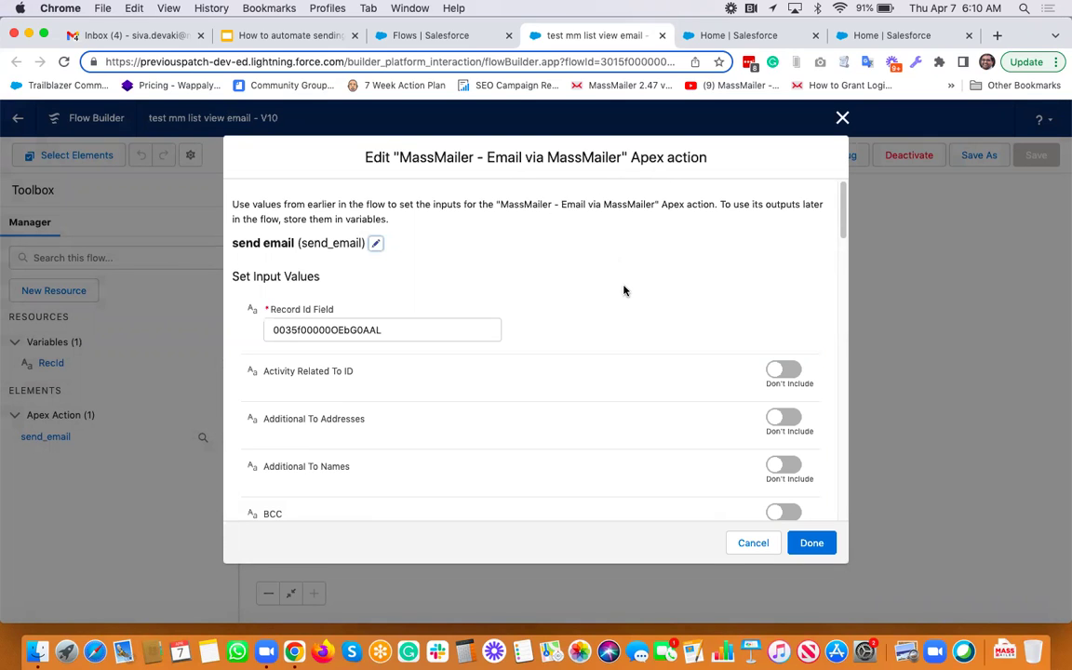
{"action": "scroll", "coordinate": [421, 287], "scroll_direction": "down", "scroll_amount": 1}
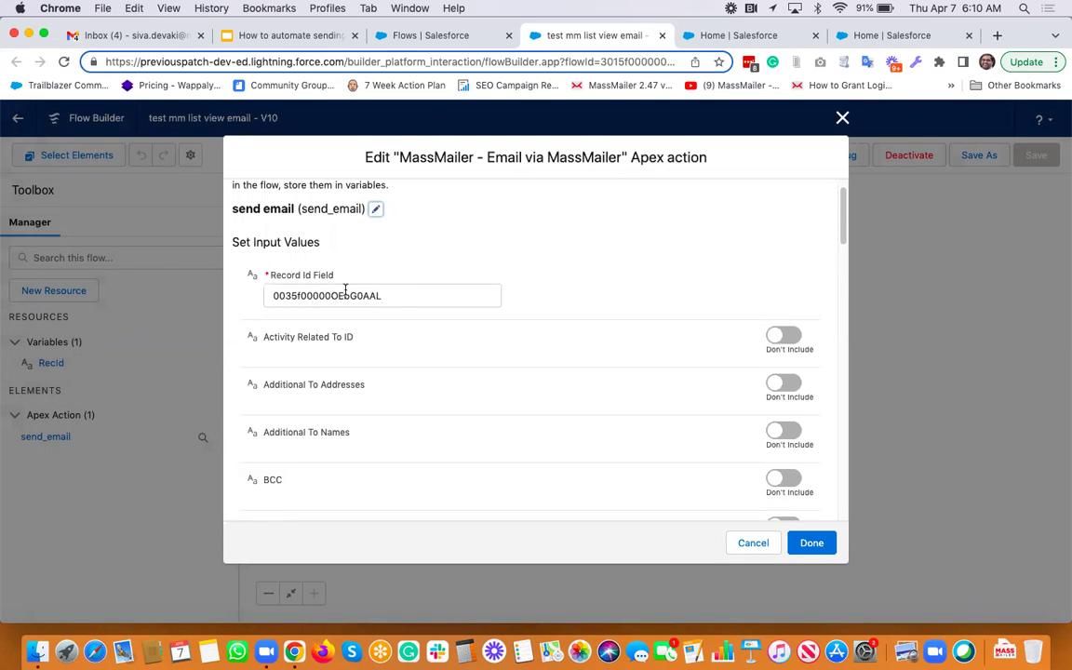
{"action": "double_click", "coordinate": [395, 297]}
{"action": "key", "text": "super+c"}
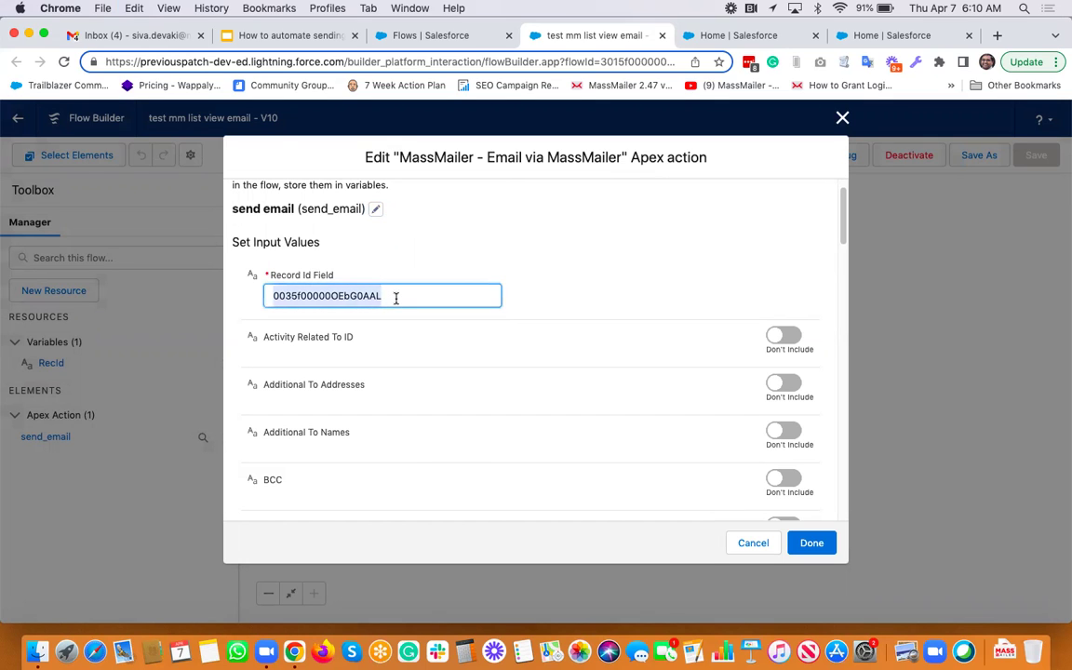
- Review the action's Template API Name MassMailer_my_outreach_for_holidays and MassMailer List View API Name CA_LIst
{"action": "left_click", "coordinate": [558, 265]}
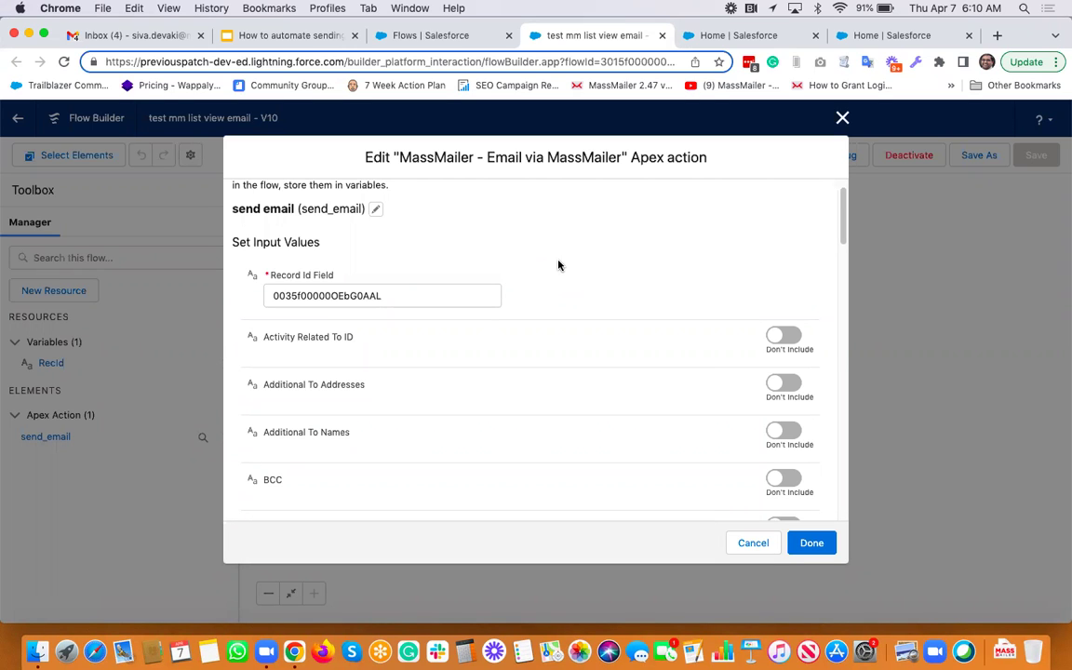
{"action": "scroll", "coordinate": [558, 265], "scroll_direction": "down", "scroll_amount": 2}
{"action": "scroll", "coordinate": [558, 265], "scroll_direction": "down", "scroll_amount": 3}
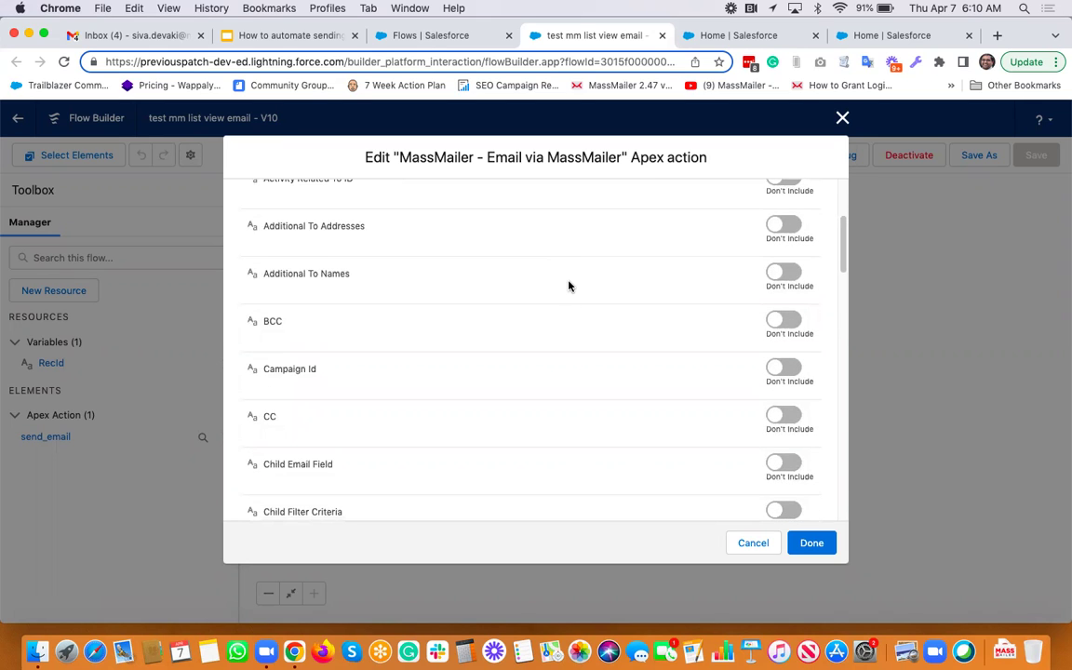
{"action": "scroll", "coordinate": [570, 286], "scroll_direction": "down", "scroll_amount": 8}
{"action": "scroll", "coordinate": [567, 285], "scroll_direction": "down", "scroll_amount": 2}
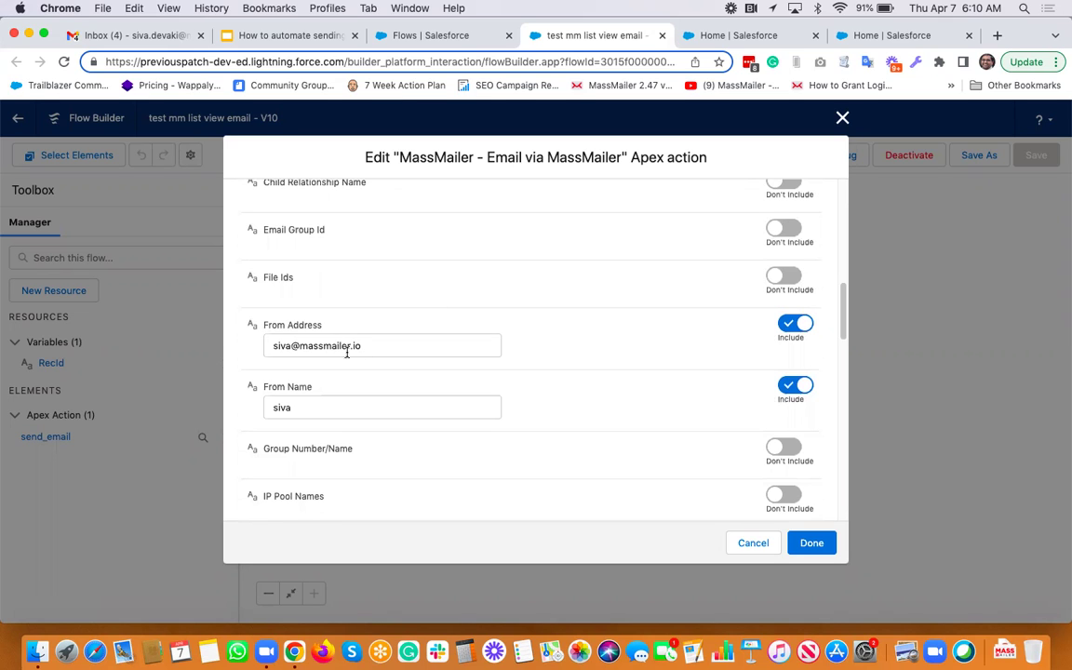
{"action": "scroll", "coordinate": [345, 411], "scroll_direction": "down", "scroll_amount": 1}
{"action": "scroll", "coordinate": [346, 413], "scroll_direction": "down", "scroll_amount": 8}
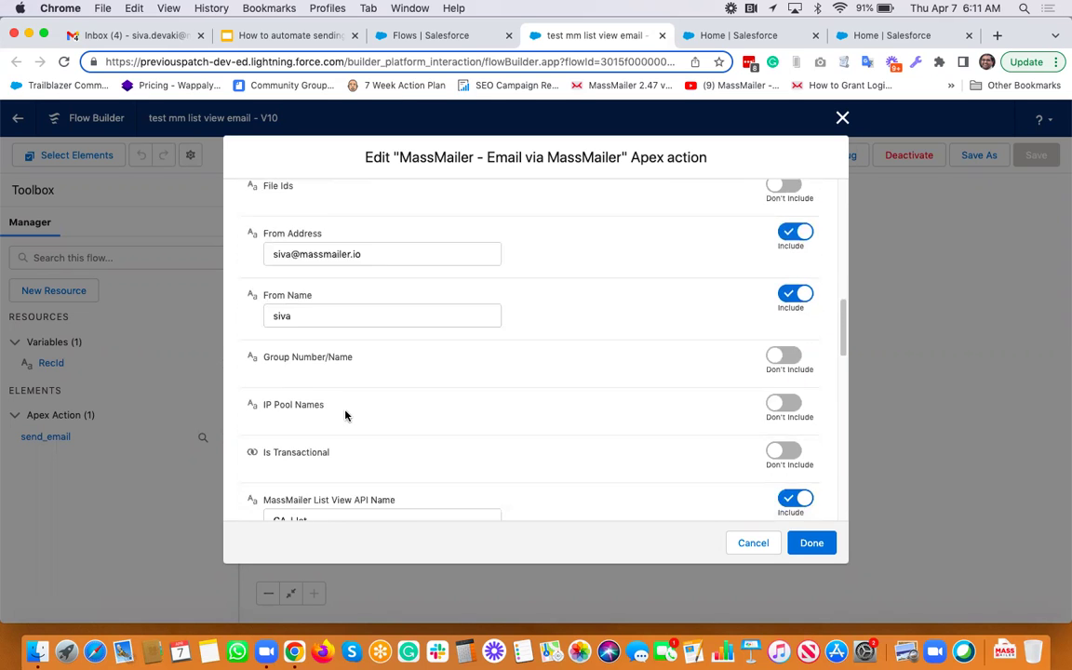
{"action": "scroll", "coordinate": [347, 414], "scroll_direction": "up", "scroll_amount": 1}
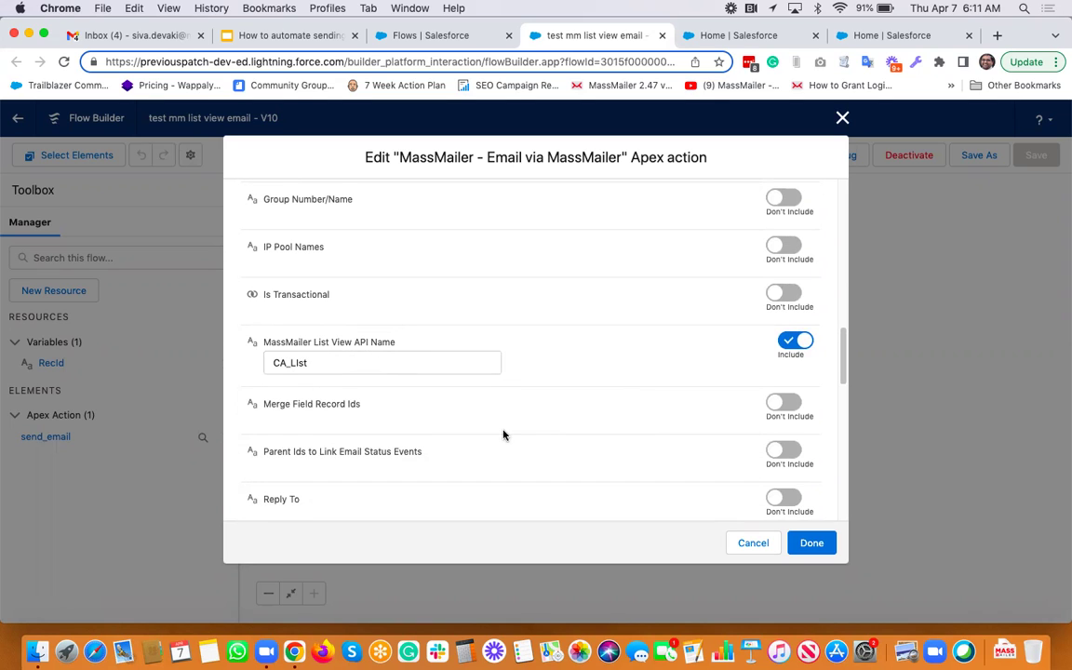
{"action": "scroll", "coordinate": [502, 435], "scroll_direction": "down", "scroll_amount": 6}
{"action": "scroll", "coordinate": [502, 436], "scroll_direction": "up", "scroll_amount": 1}
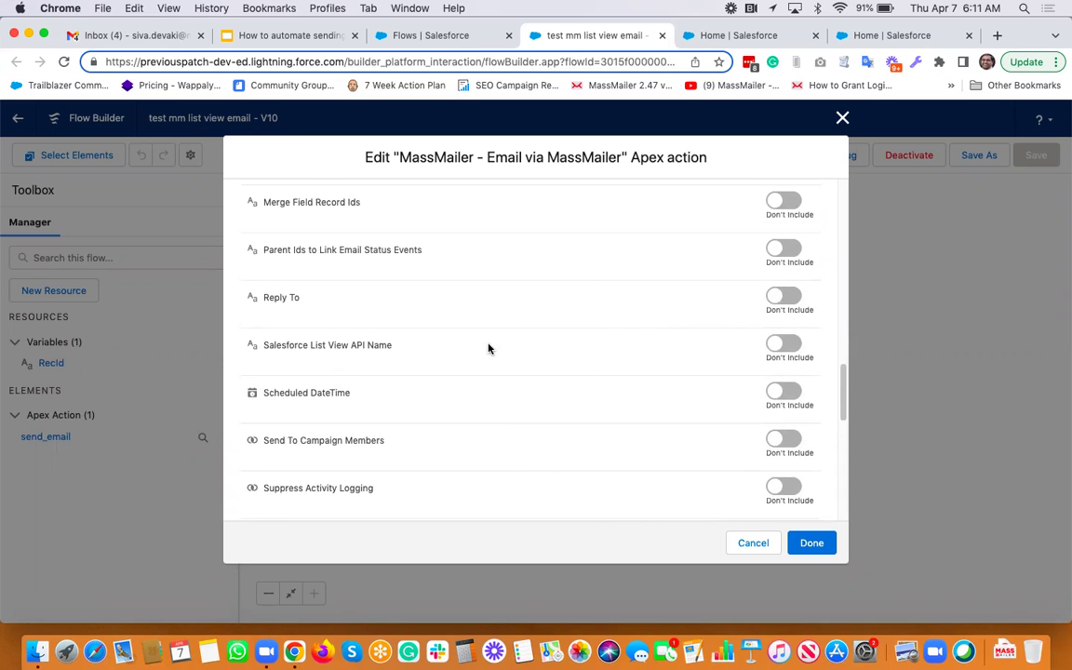
{"action": "scroll", "coordinate": [557, 349], "scroll_direction": "up", "scroll_amount": 3}
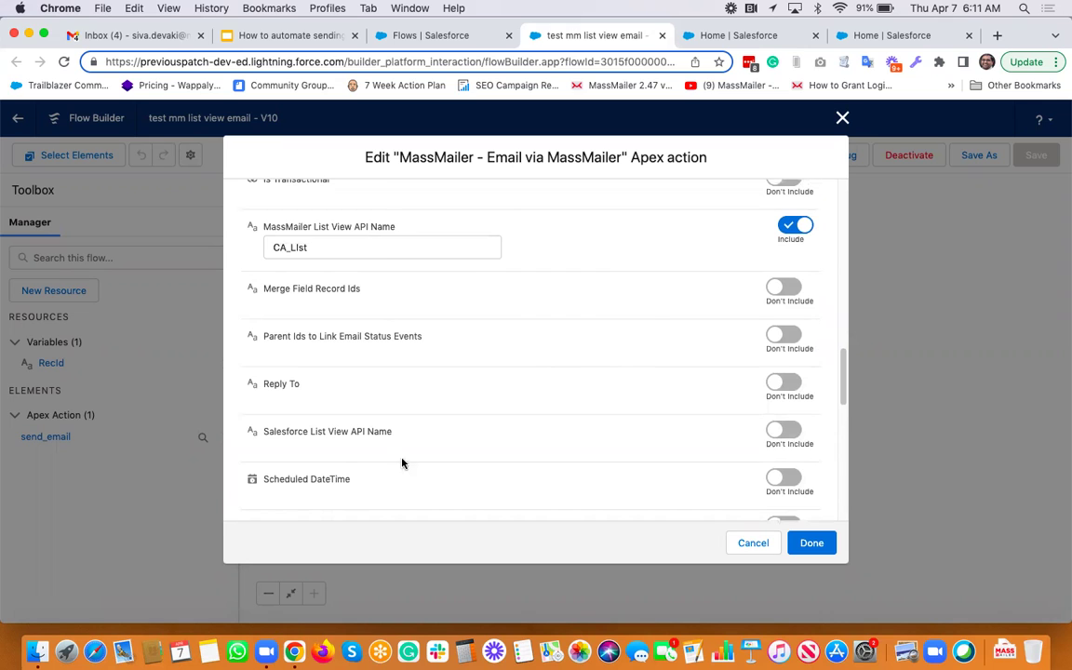
{"action": "scroll", "coordinate": [462, 455], "scroll_direction": "down", "scroll_amount": 9}
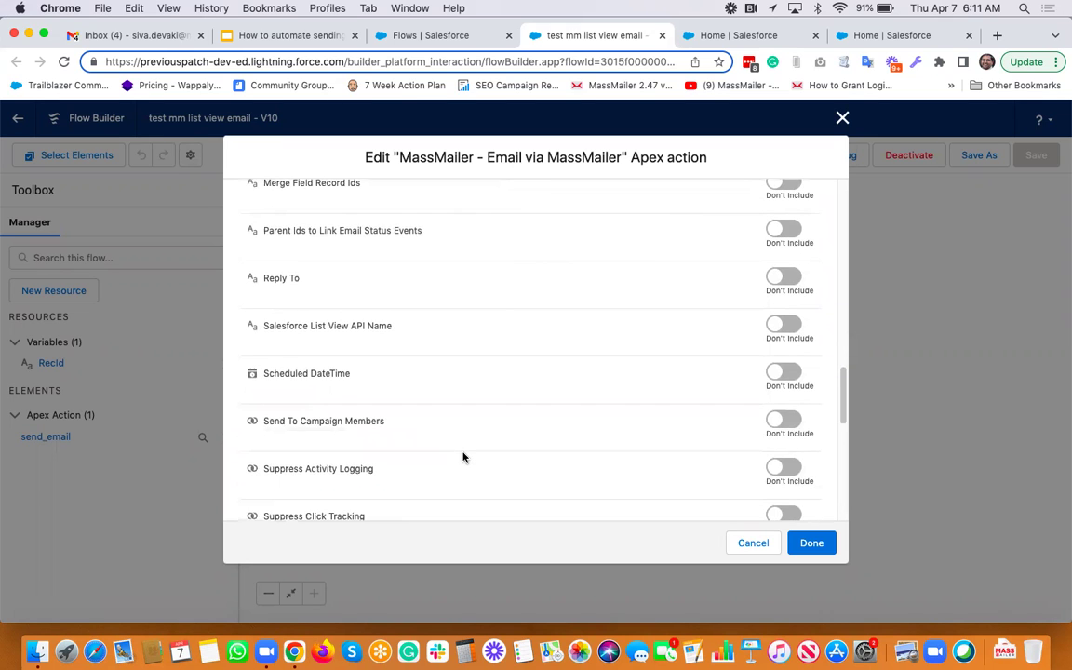
{"action": "scroll", "coordinate": [462, 455], "scroll_direction": "down", "scroll_amount": 8}
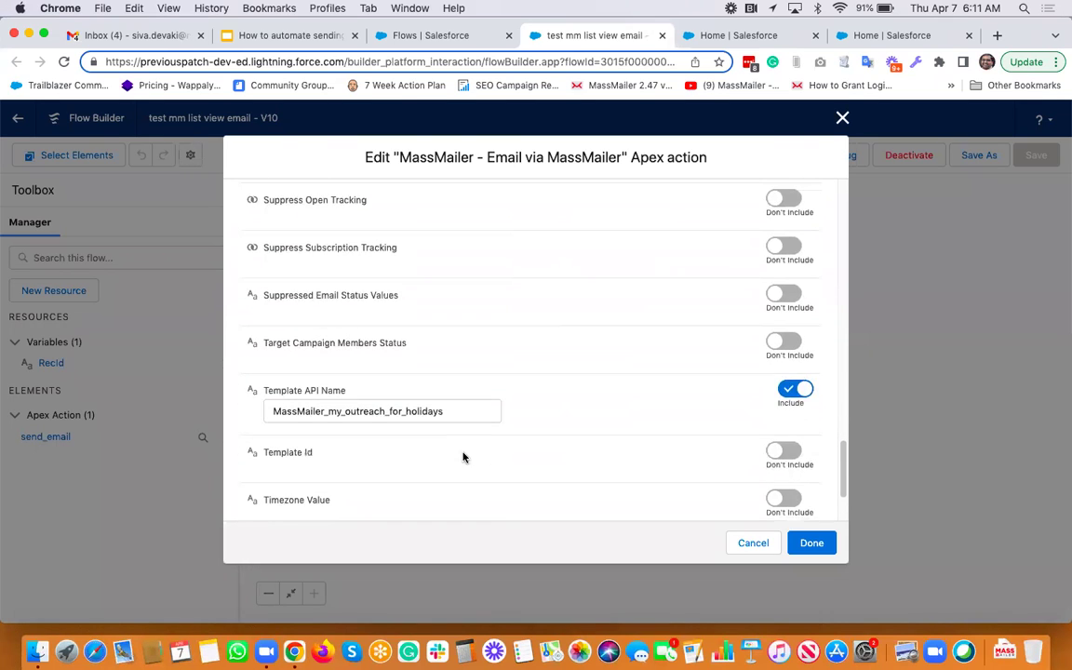
{"action": "scroll", "coordinate": [486, 409], "scroll_direction": "down", "scroll_amount": 4}
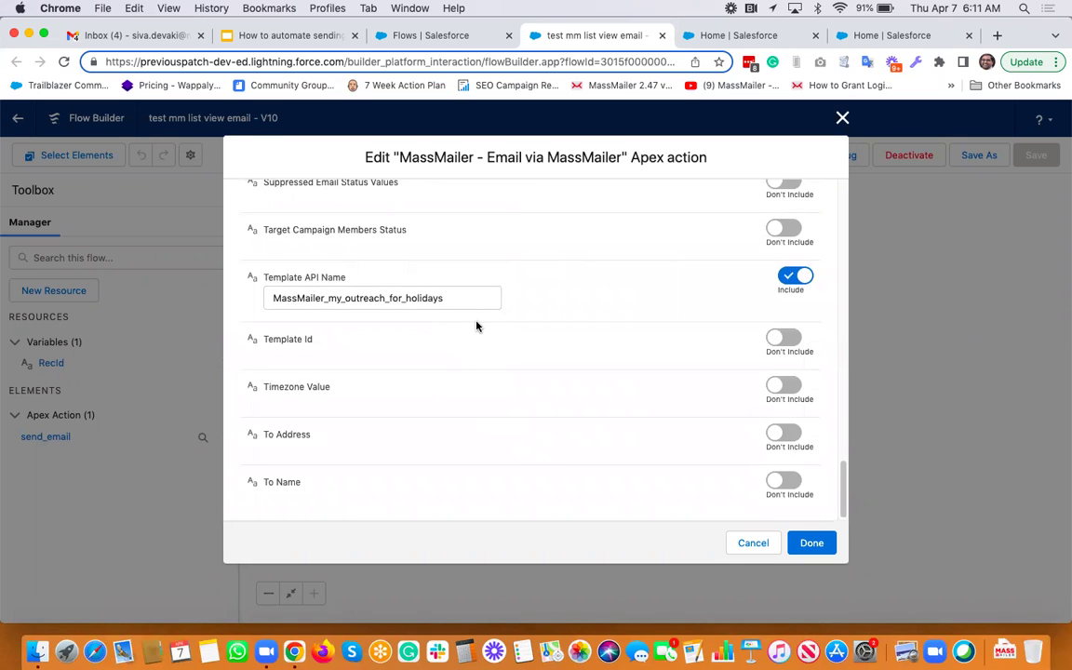
{"action": "scroll", "coordinate": [477, 323], "scroll_direction": "up", "scroll_amount": 8}
{"action": "scroll", "coordinate": [477, 324], "scroll_direction": "down", "scroll_amount": 7}
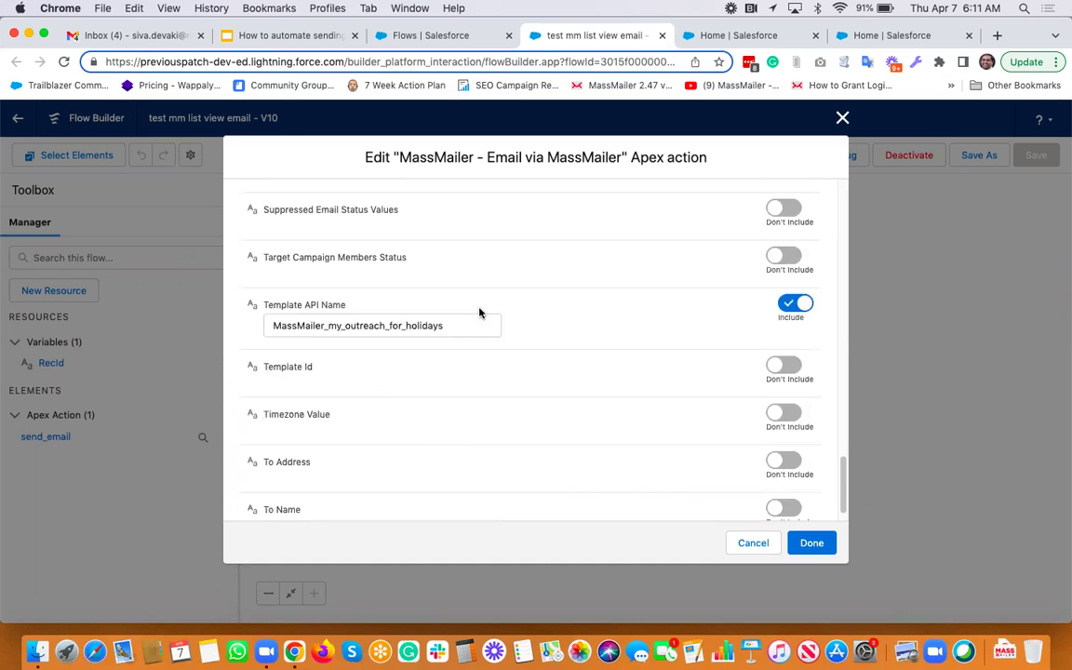
{"action": "scroll", "coordinate": [480, 329], "scroll_direction": "up", "scroll_amount": 12}
{"action": "scroll", "coordinate": [480, 358], "scroll_direction": "up", "scroll_amount": 15}
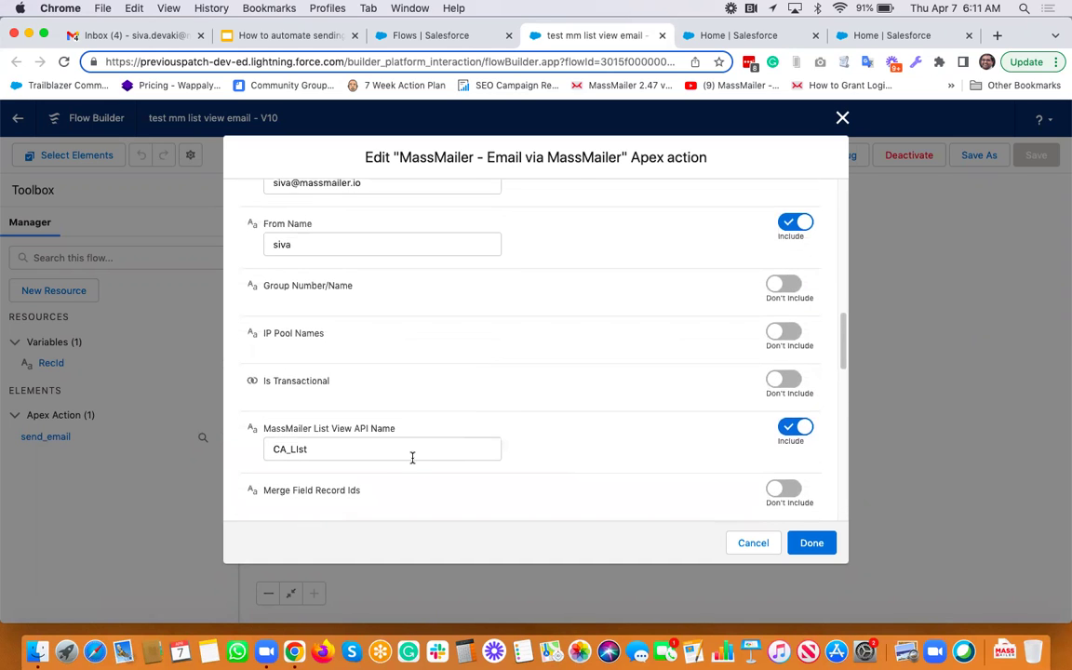
{"action": "scroll", "coordinate": [412, 457], "scroll_direction": "up", "scroll_amount": 5}
{"action": "scroll", "coordinate": [433, 354], "scroll_direction": "up", "scroll_amount": 7}
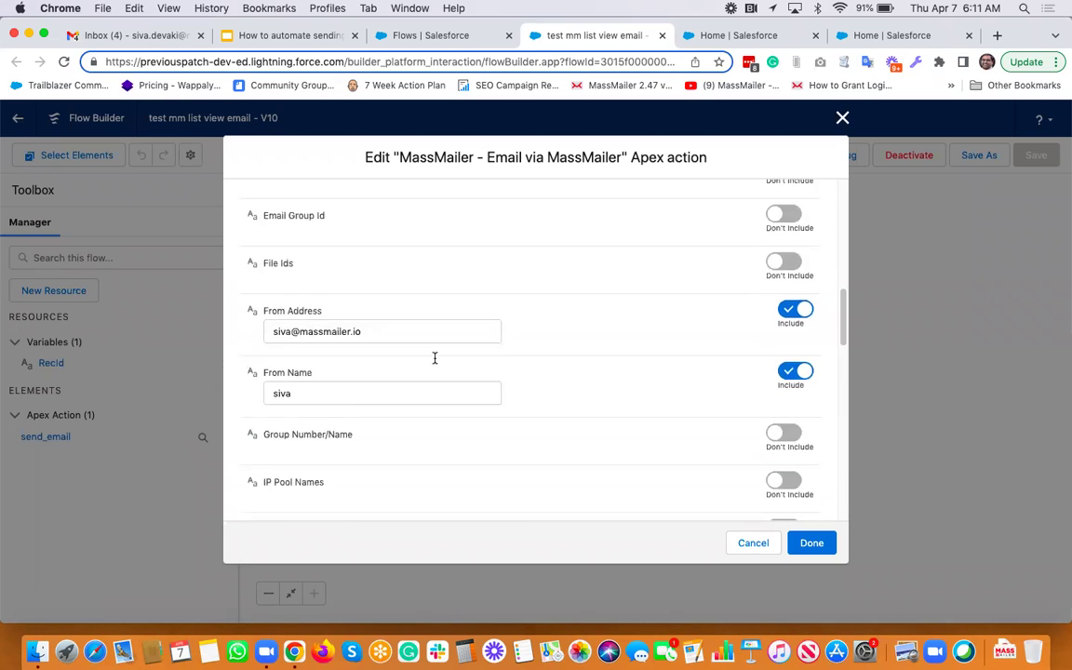
{"action": "scroll", "coordinate": [433, 399], "scroll_direction": "up", "scroll_amount": 8}
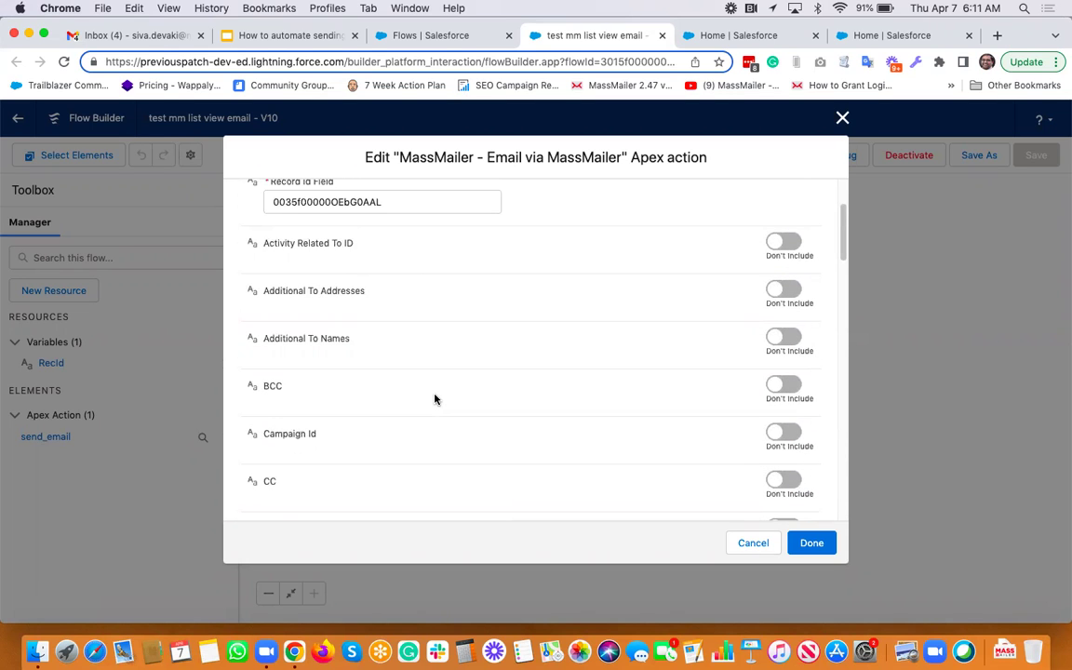
{"action": "scroll", "coordinate": [428, 340], "scroll_direction": "up", "scroll_amount": 3}
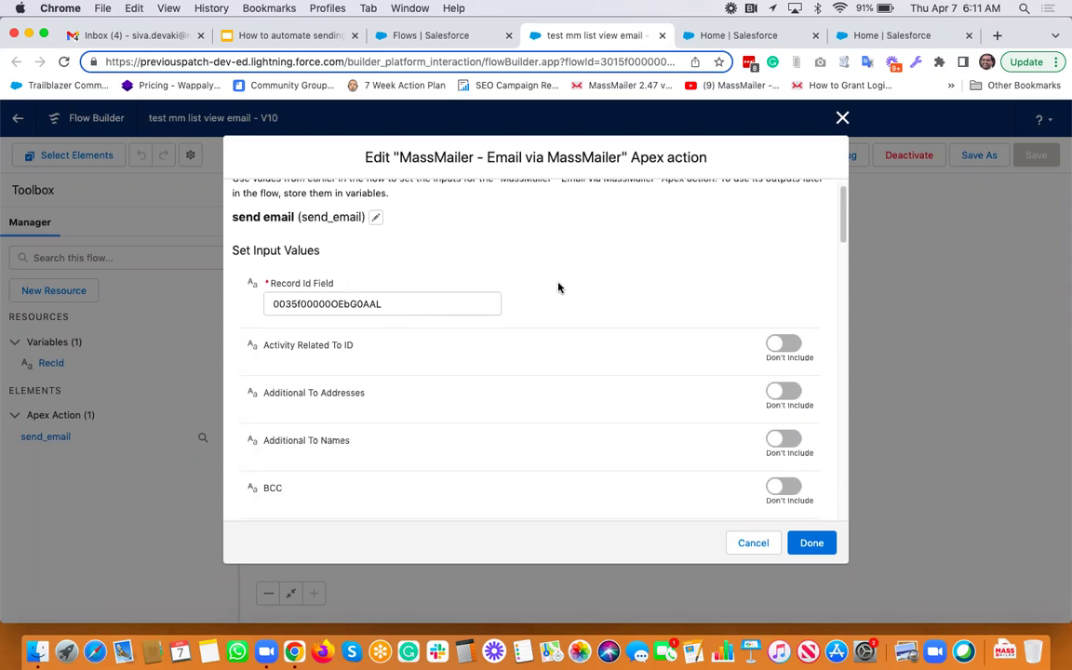
{"action": "scroll", "coordinate": [568, 375], "scroll_direction": "down", "scroll_amount": 3}
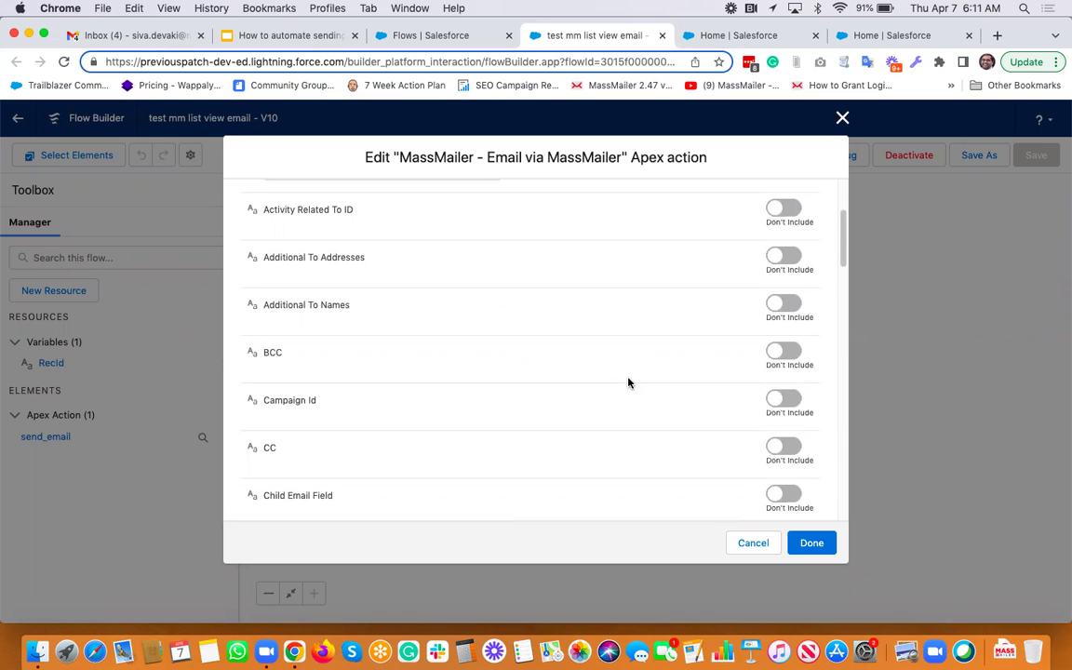
{"action": "scroll", "coordinate": [628, 382], "scroll_direction": "down", "scroll_amount": 4}
{"action": "scroll", "coordinate": [628, 382], "scroll_direction": "down", "scroll_amount": 2}
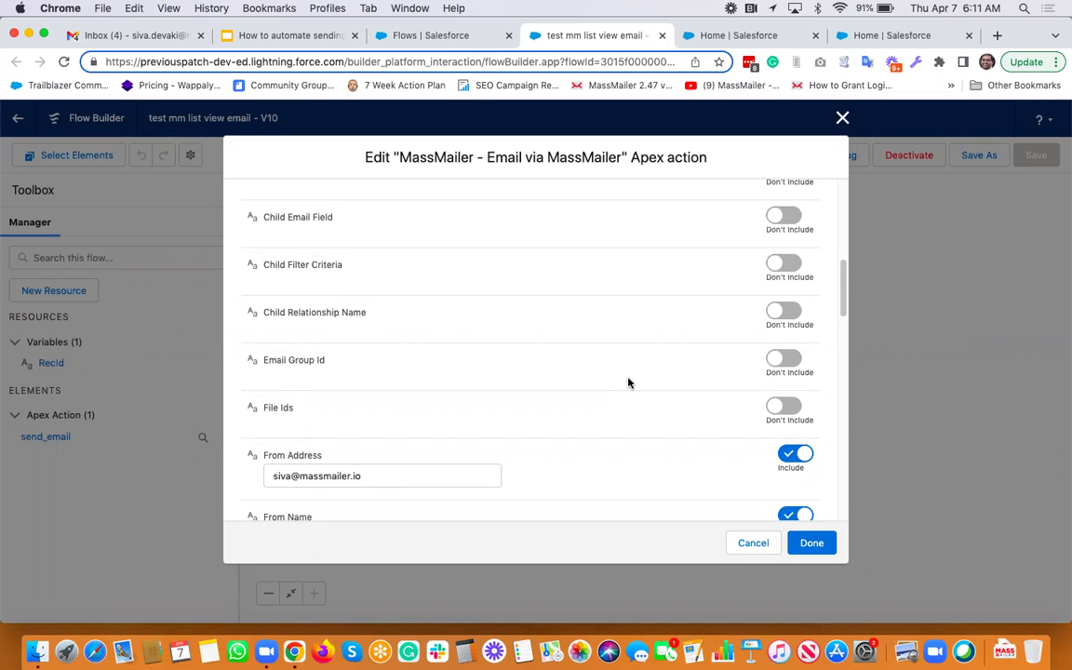
{"action": "scroll", "coordinate": [584, 307], "scroll_direction": "up", "scroll_amount": 7}
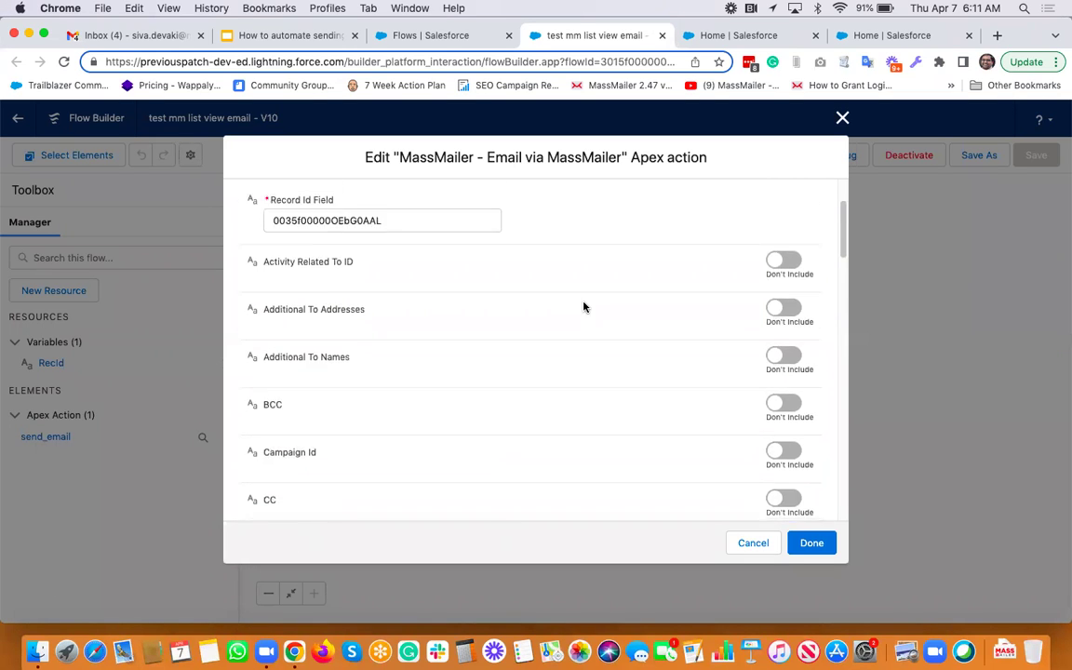
{"action": "scroll", "coordinate": [584, 307], "scroll_direction": "up", "scroll_amount": 3}
{"action": "scroll", "coordinate": [615, 332], "scroll_direction": "down", "scroll_amount": 2}
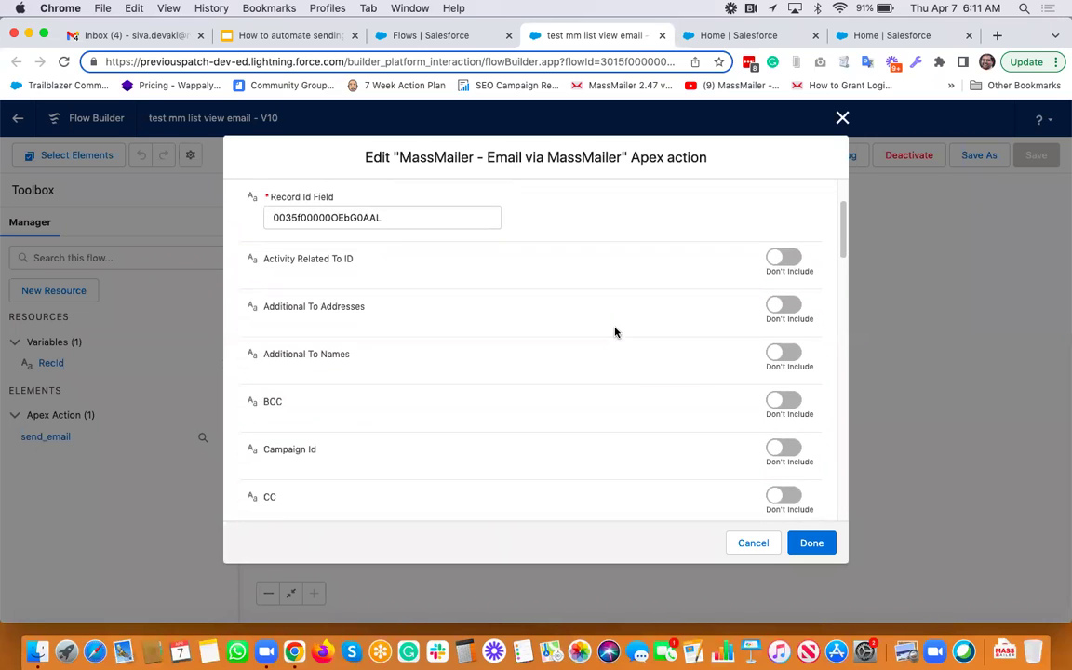
{"action": "scroll", "coordinate": [647, 354], "scroll_direction": "down", "scroll_amount": 4}
{"action": "scroll", "coordinate": [648, 353], "scroll_direction": "down", "scroll_amount": 2}
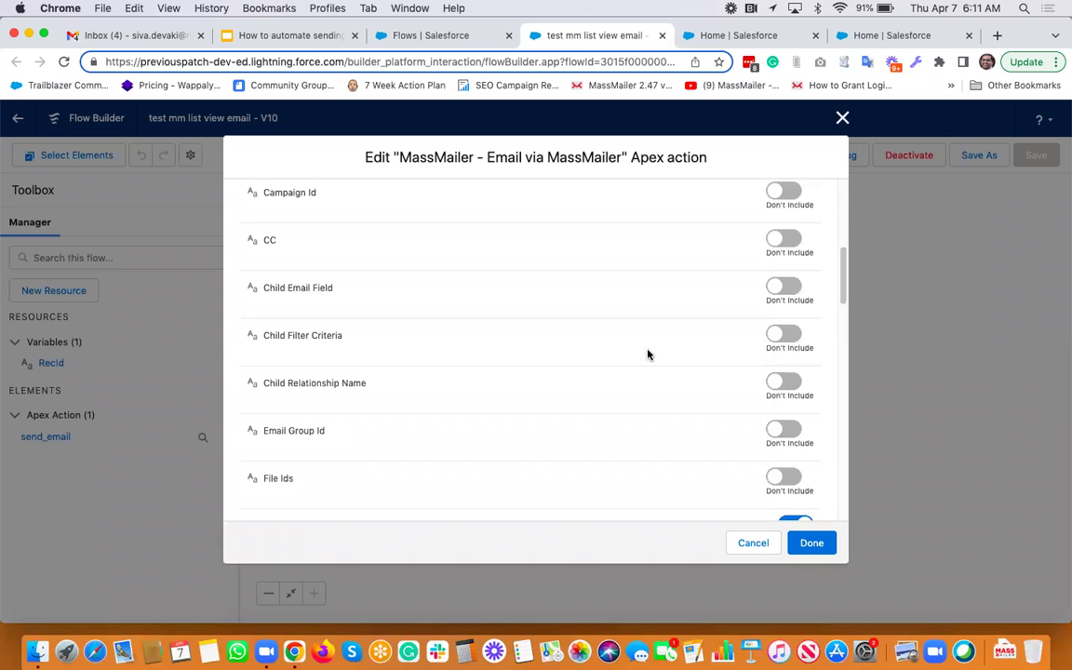
{"action": "scroll", "coordinate": [648, 353], "scroll_direction": "down", "scroll_amount": 1}
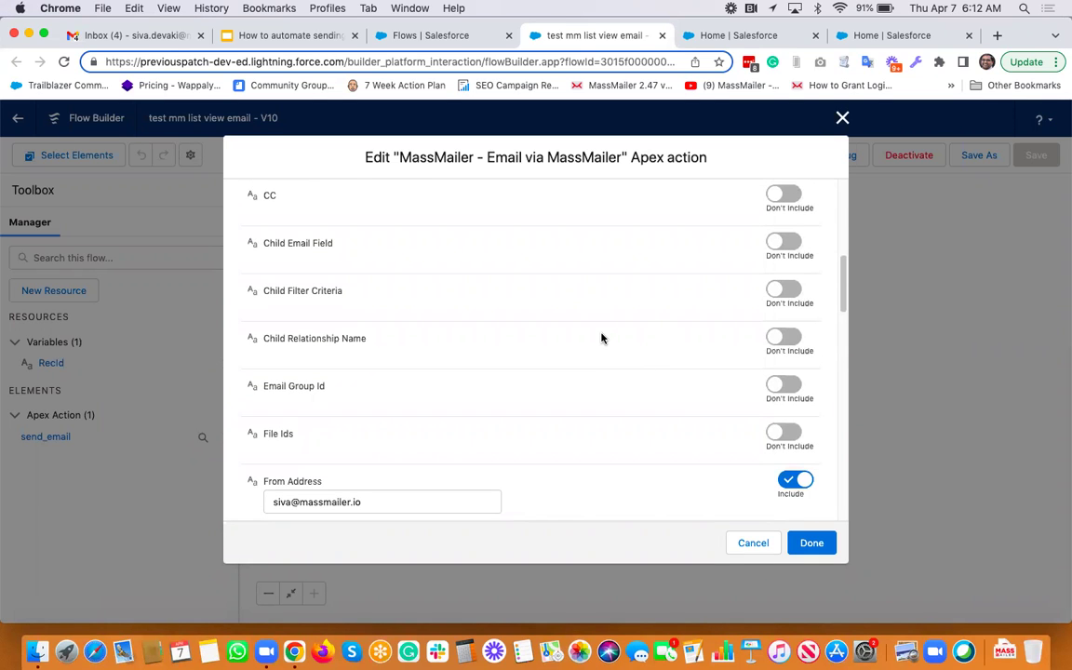
{"action": "scroll", "coordinate": [603, 336], "scroll_direction": "down", "scroll_amount": 5}
{"action": "scroll", "coordinate": [429, 352], "scroll_direction": "down", "scroll_amount": 6}
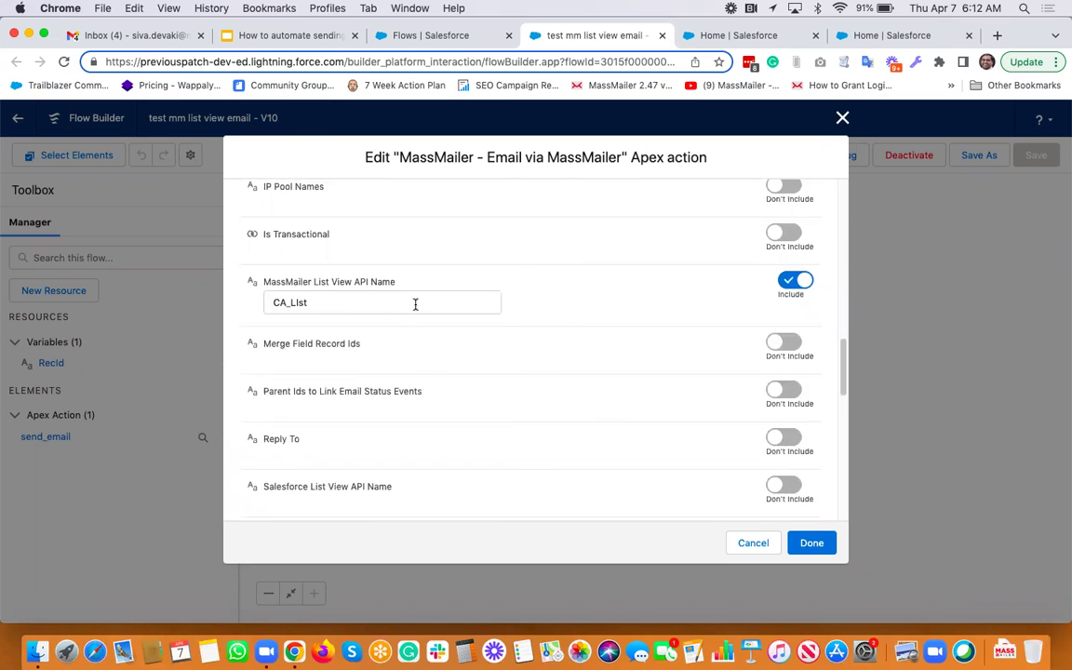
{"action": "scroll", "coordinate": [523, 365], "scroll_direction": "down", "scroll_amount": 15}
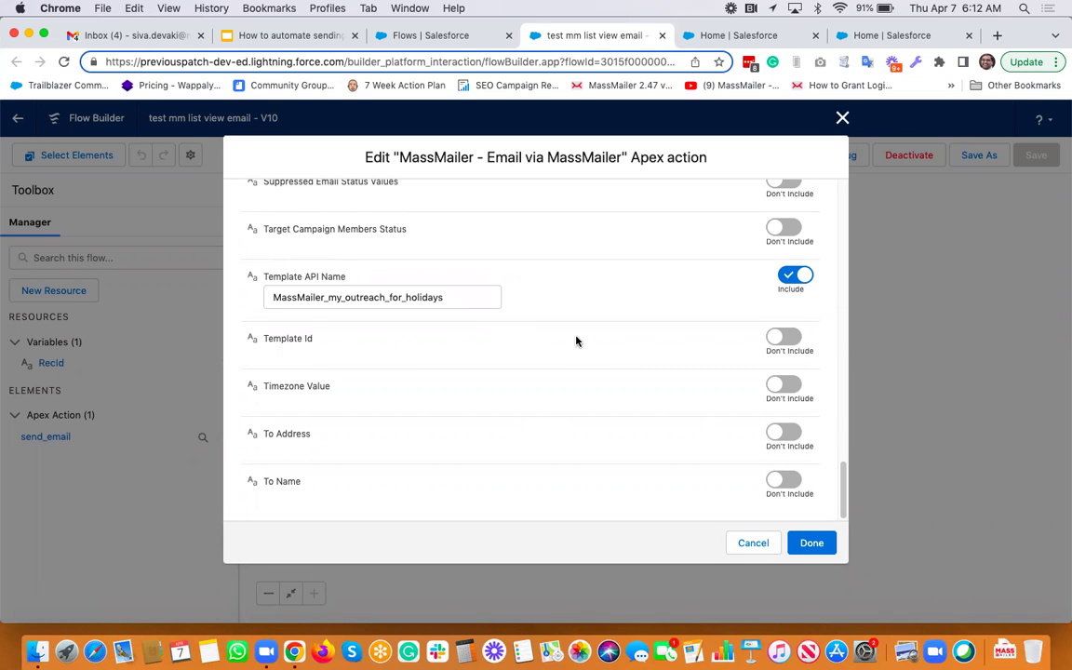
{"action": "scroll", "coordinate": [575, 342], "scroll_direction": "up", "scroll_amount": 5}
{"action": "scroll", "coordinate": [574, 347], "scroll_direction": "up", "scroll_amount": 10}
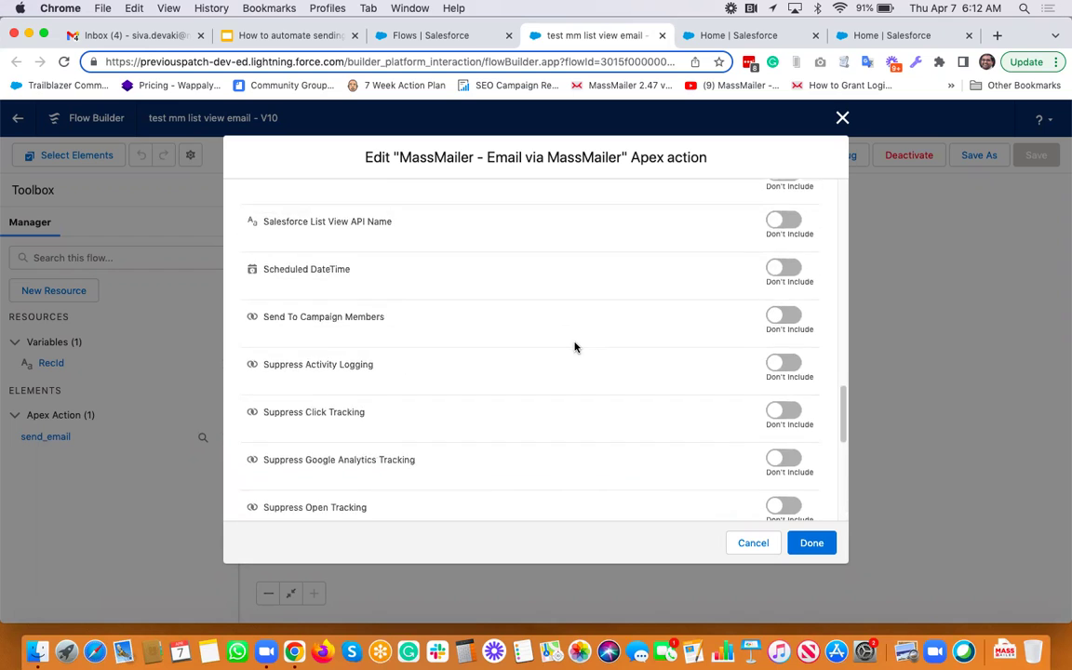
{"action": "scroll", "coordinate": [607, 307], "scroll_direction": "up", "scroll_amount": 1}
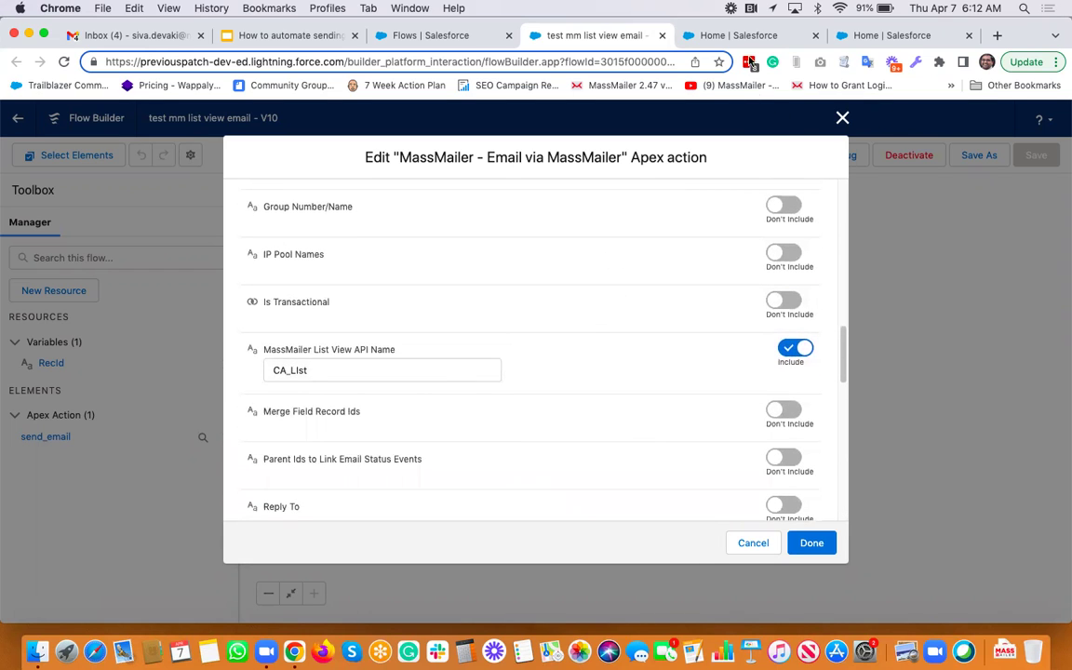
- Open the CA LIst record from MassMailer List Views in edit mode to see API Name CA_LIst
{"action": "left_click", "coordinate": [859, 40]}
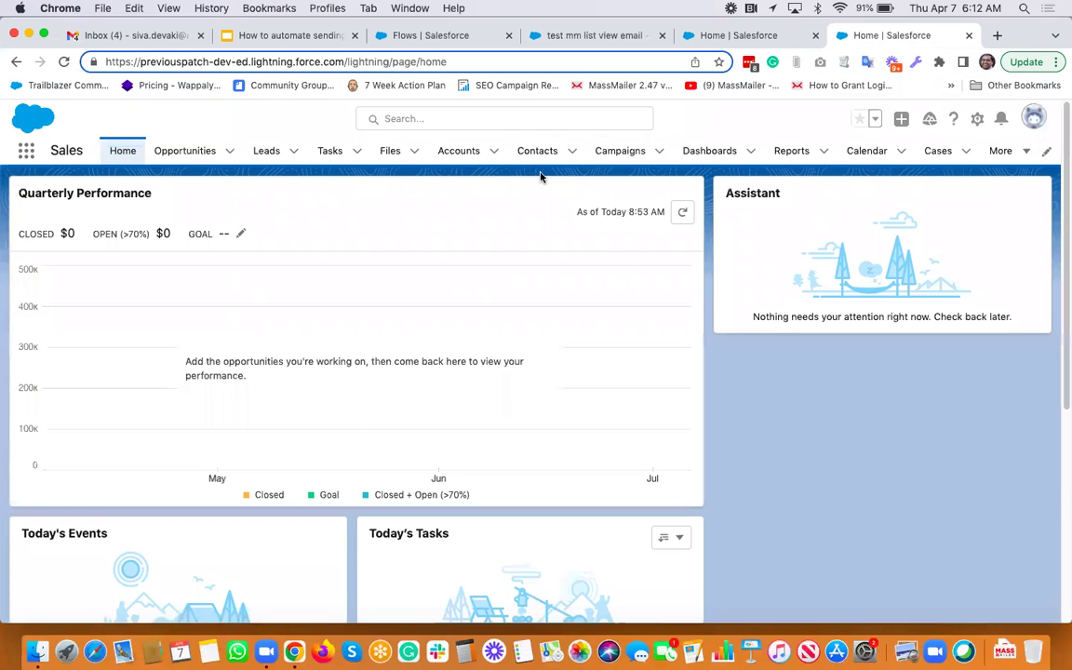
{"action": "left_click", "coordinate": [766, 34]}
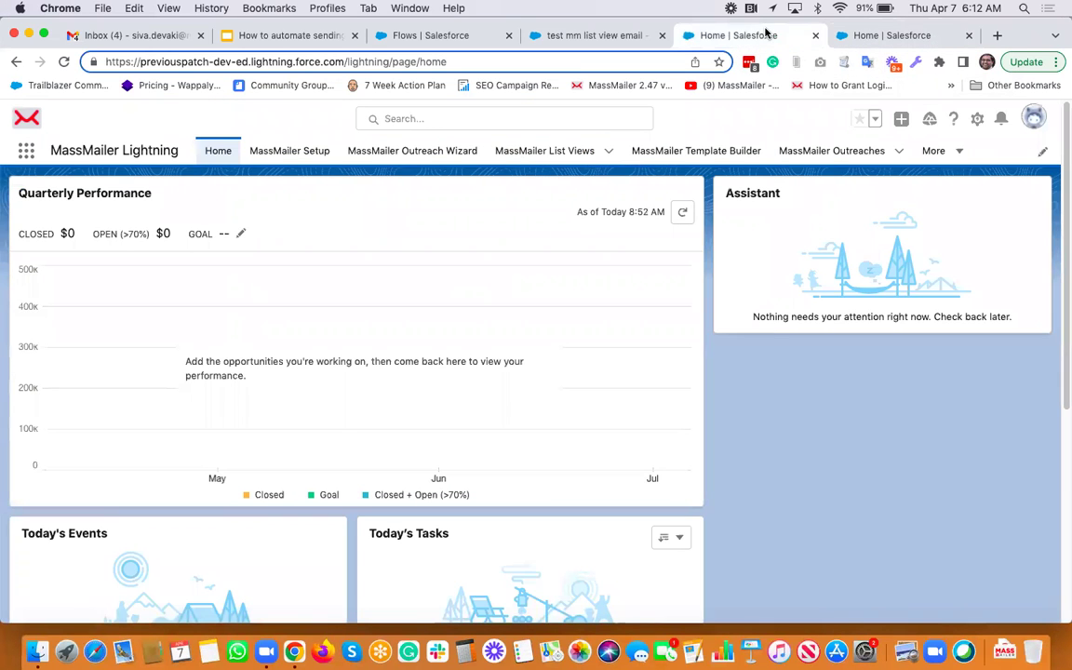
{"action": "left_click", "coordinate": [526, 153]}
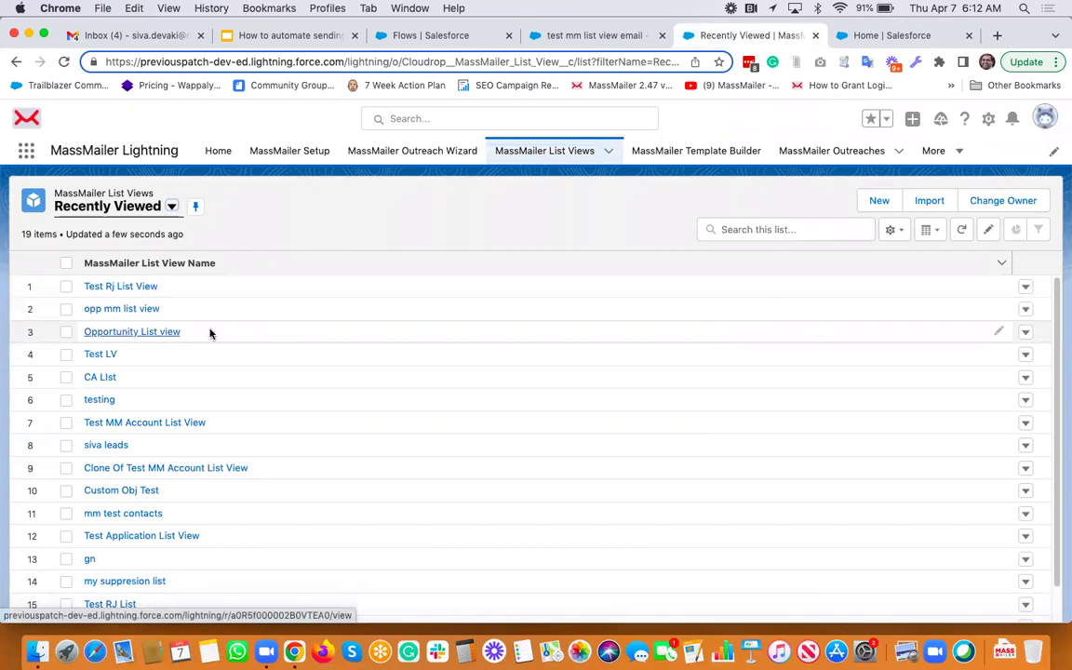
{"action": "left_click", "coordinate": [98, 377]}
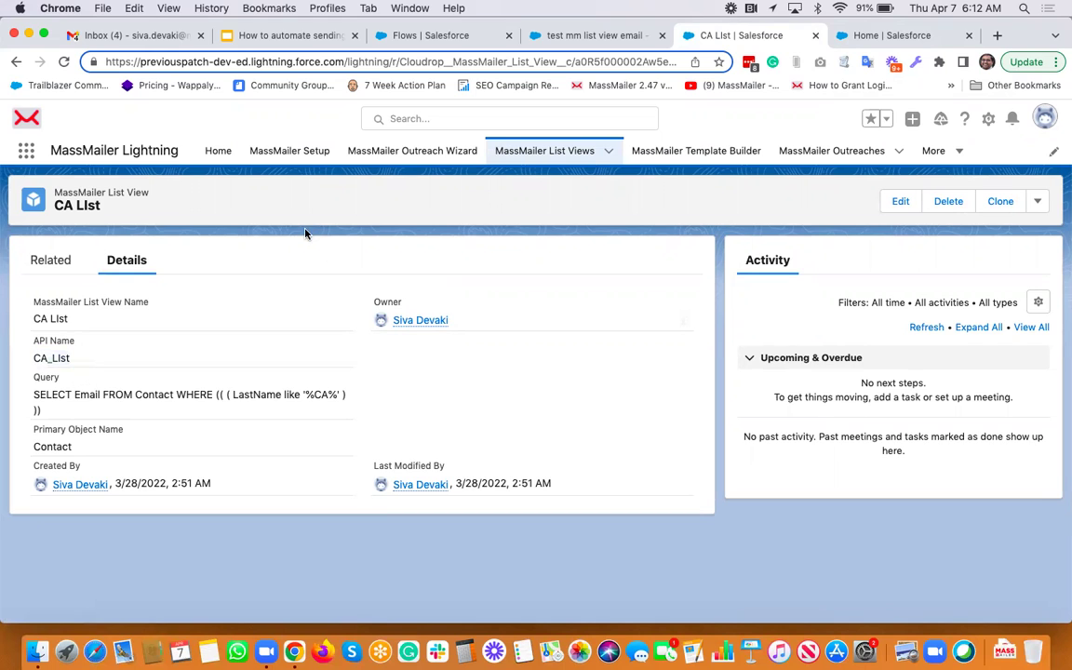
{"action": "left_click", "coordinate": [889, 205]}
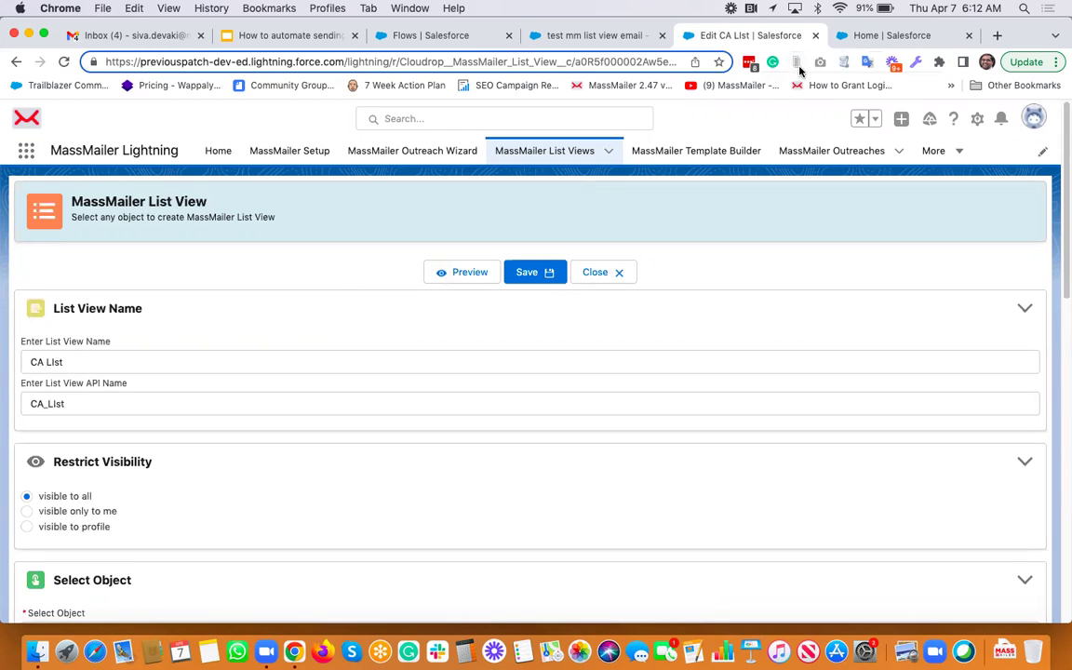
- Show the Contacts list using the MM List list view
{"action": "left_click", "coordinate": [872, 39]}
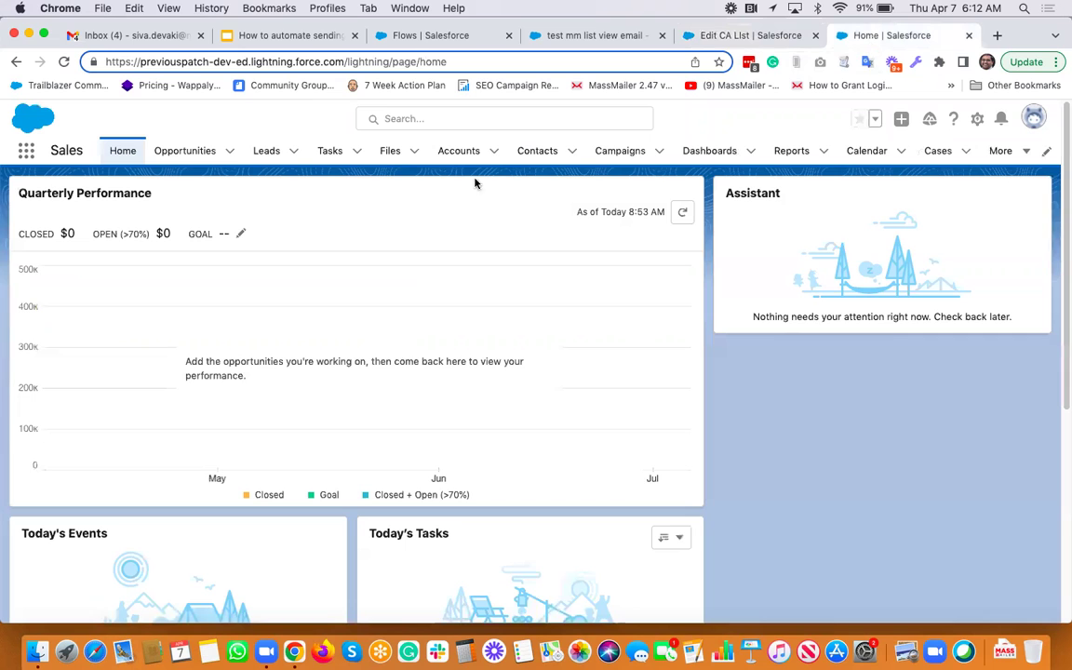
{"action": "left_click", "coordinate": [531, 153]}
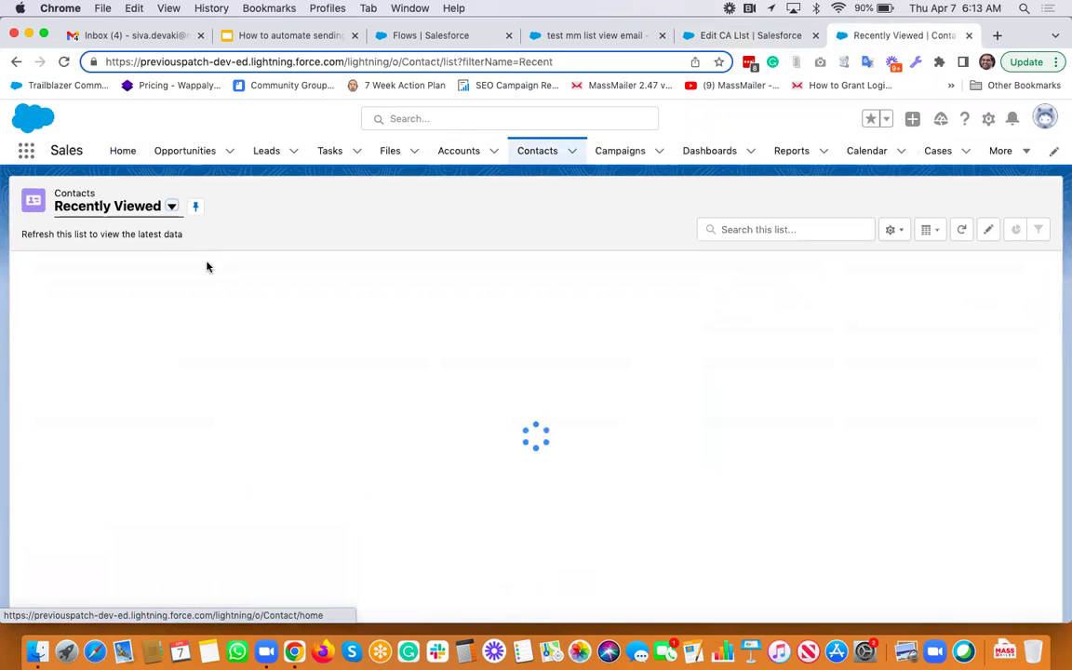
{"action": "left_click", "coordinate": [171, 208]}
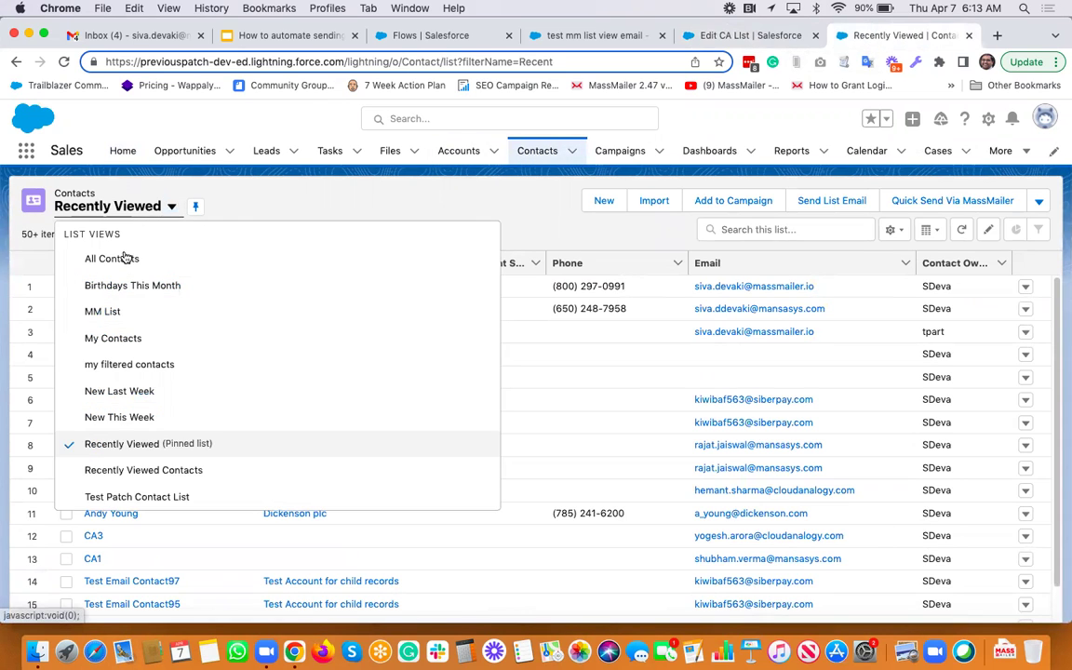
{"action": "left_click", "coordinate": [104, 313]}
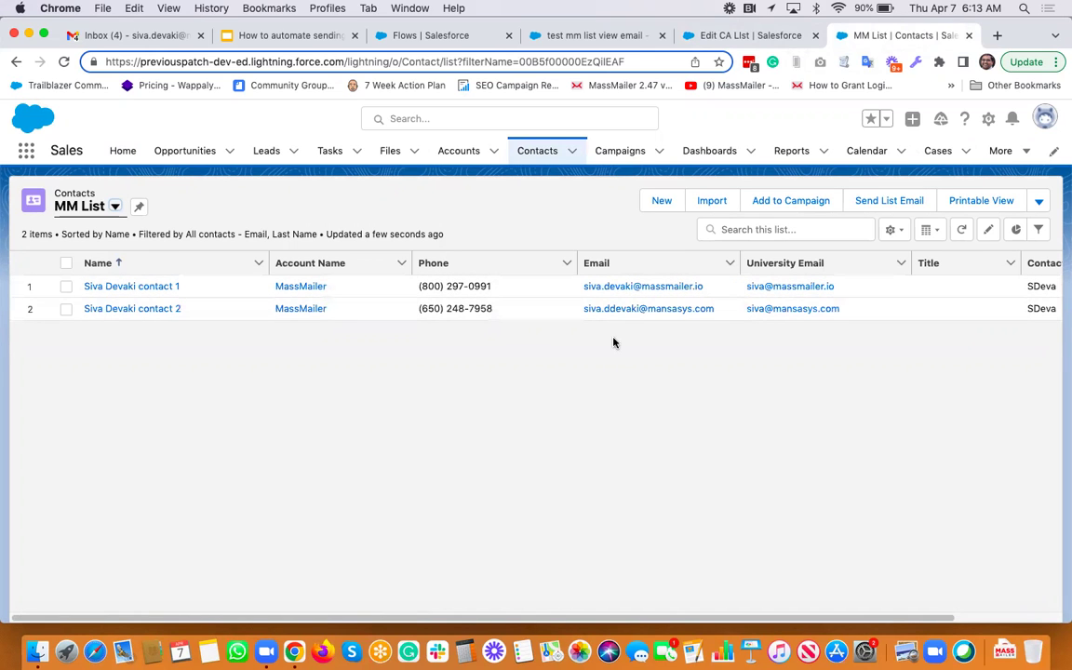
- Open the first MM List contact and select its record ID in the address bar
{"action": "left_click", "coordinate": [170, 286]}
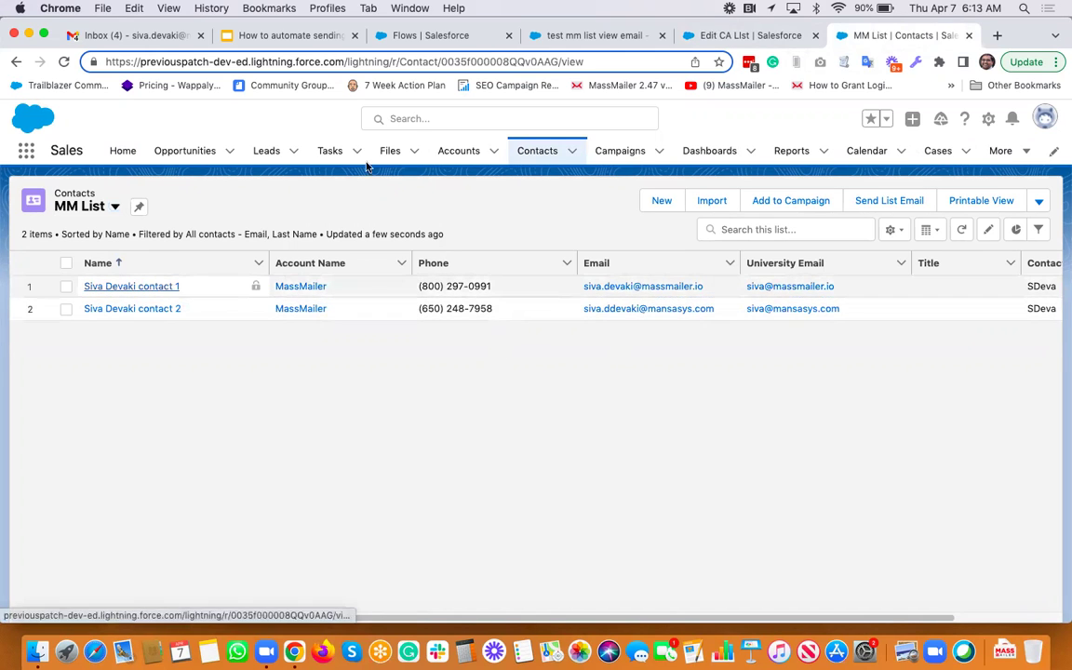
{"action": "left_click", "coordinate": [517, 60]}
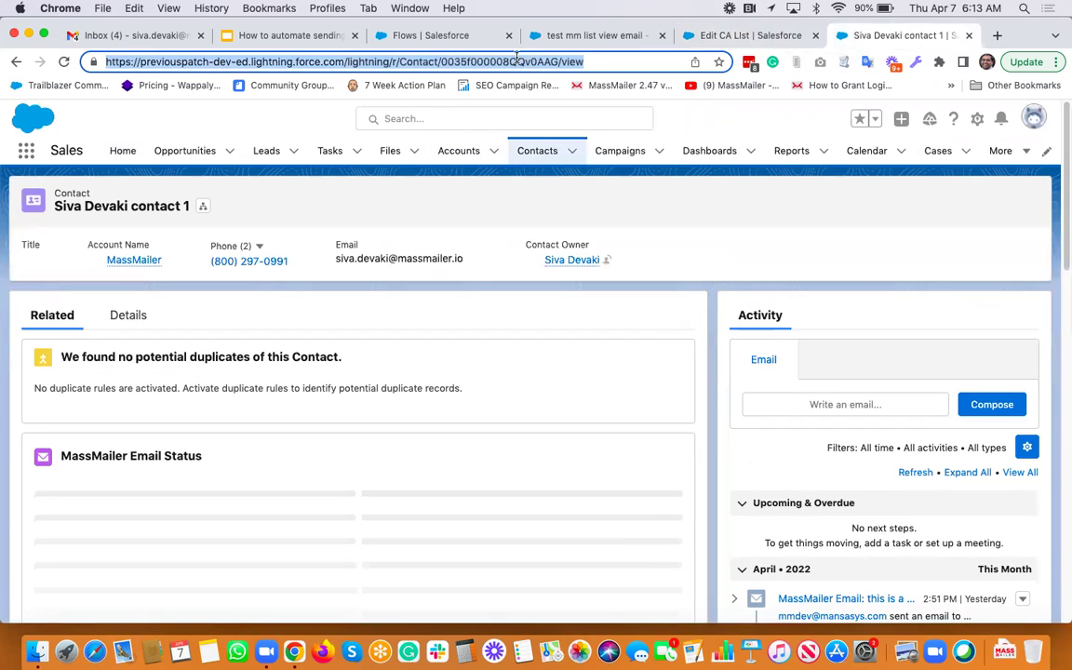
{"action": "double_click", "coordinate": [517, 60]}
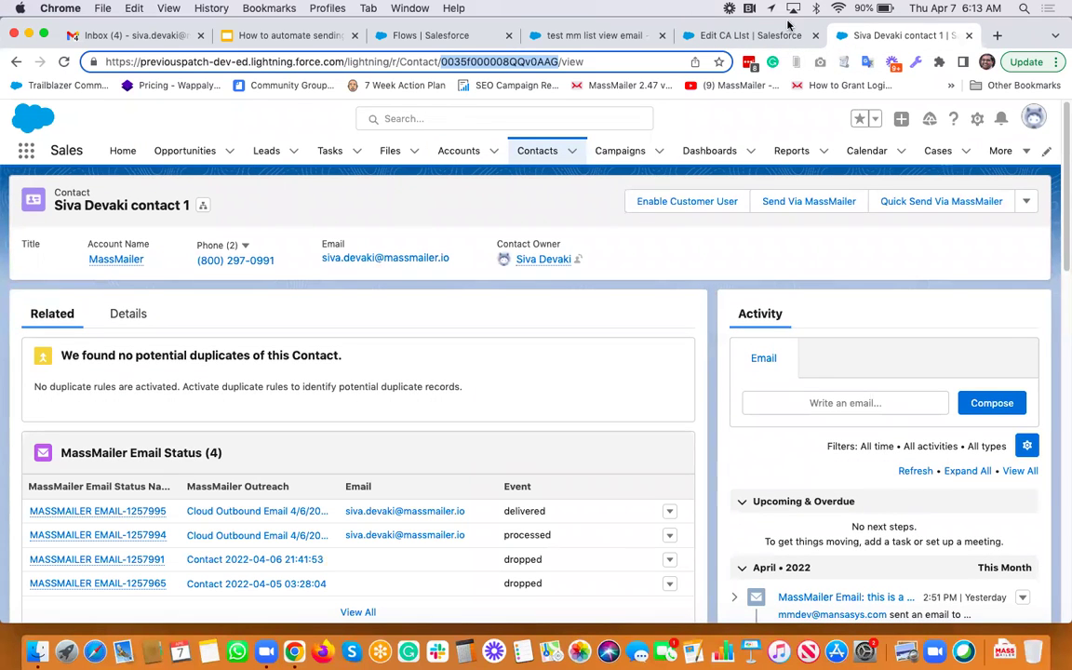
{"action": "left_click", "coordinate": [583, 37]}
{"action": "scroll", "coordinate": [507, 275], "scroll_direction": "up", "scroll_amount": 10}
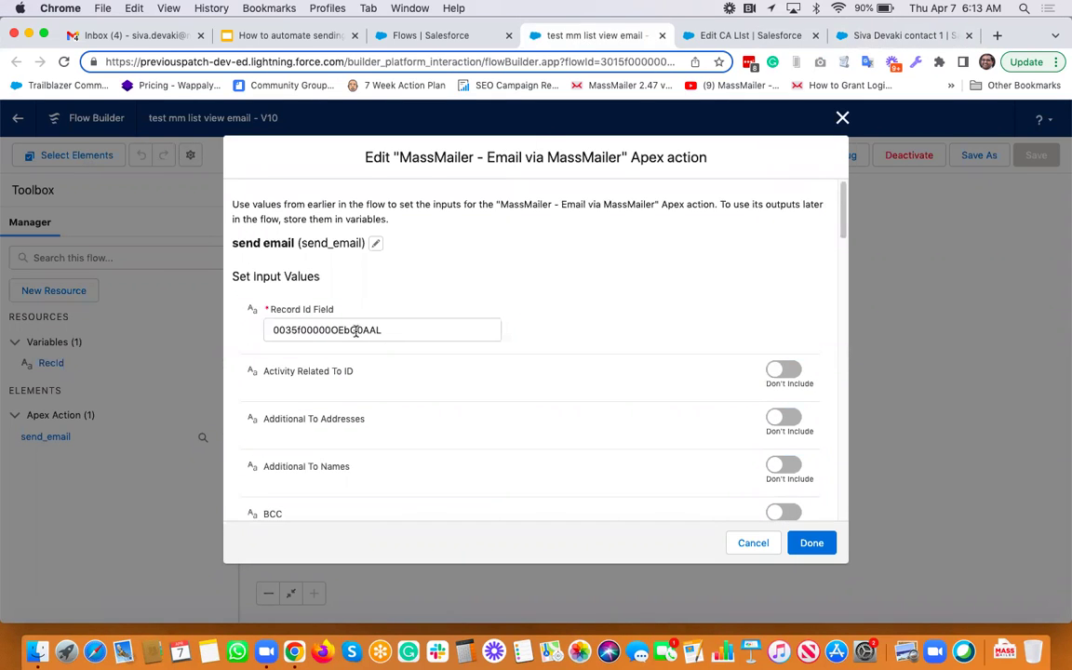
{"action": "double_click", "coordinate": [355, 331]}
{"action": "key", "text": "cmd+c"}
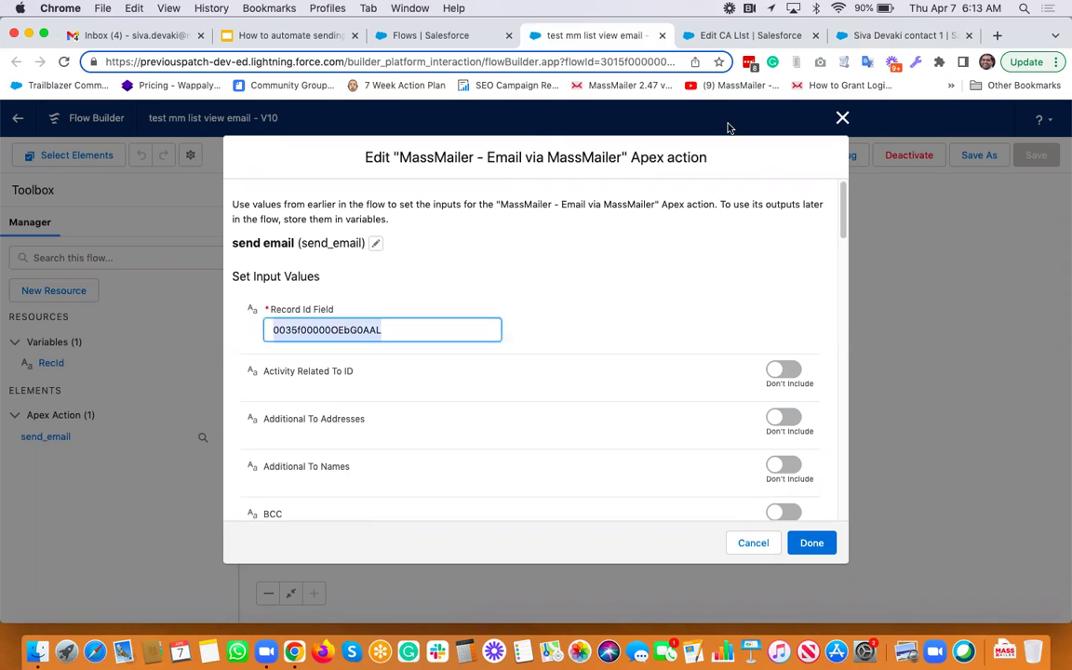
{"action": "left_click", "coordinate": [862, 40]}
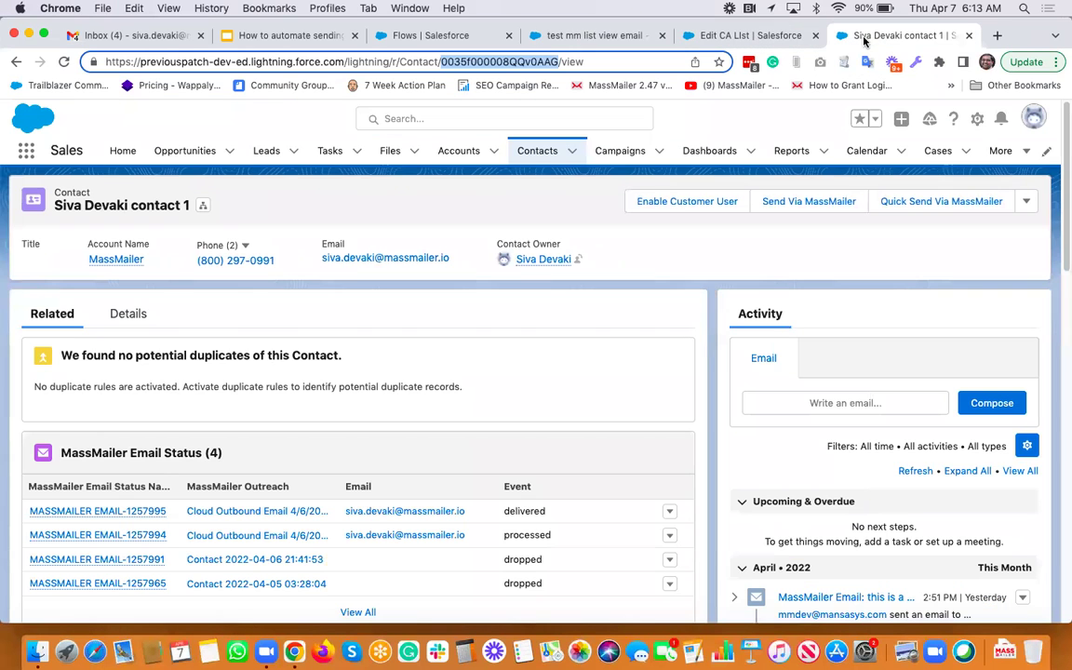
{"action": "left_click", "coordinate": [510, 62]}
{"action": "double_click", "coordinate": [510, 62]}
{"action": "key", "text": "cmd+v"}
{"action": "key", "text": "Return"}
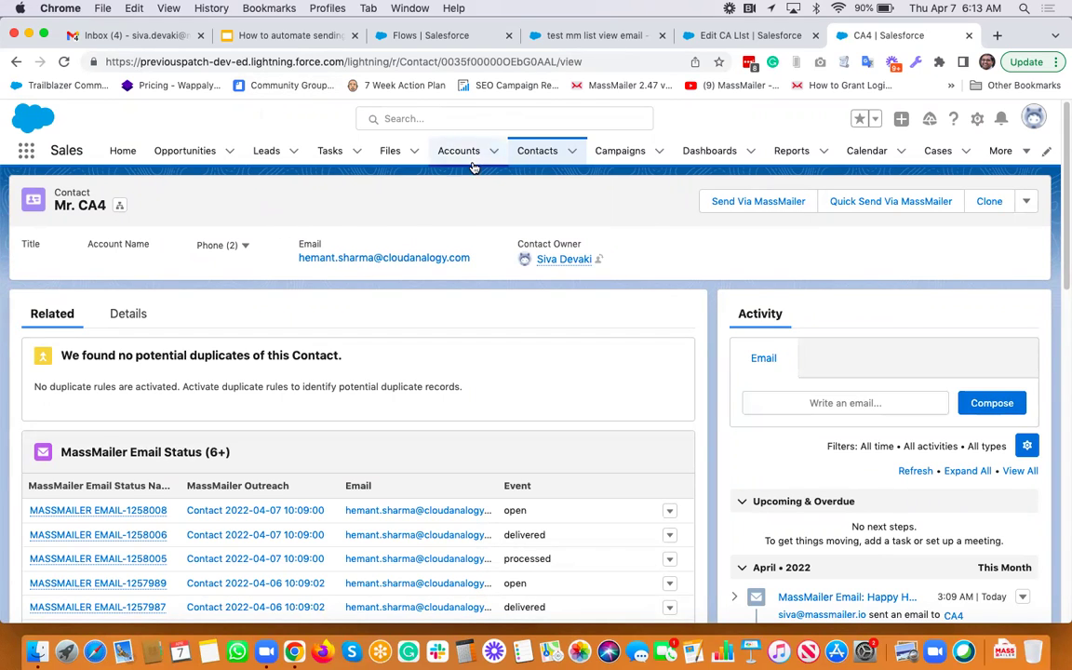
{"action": "left_click", "coordinate": [16, 62]}
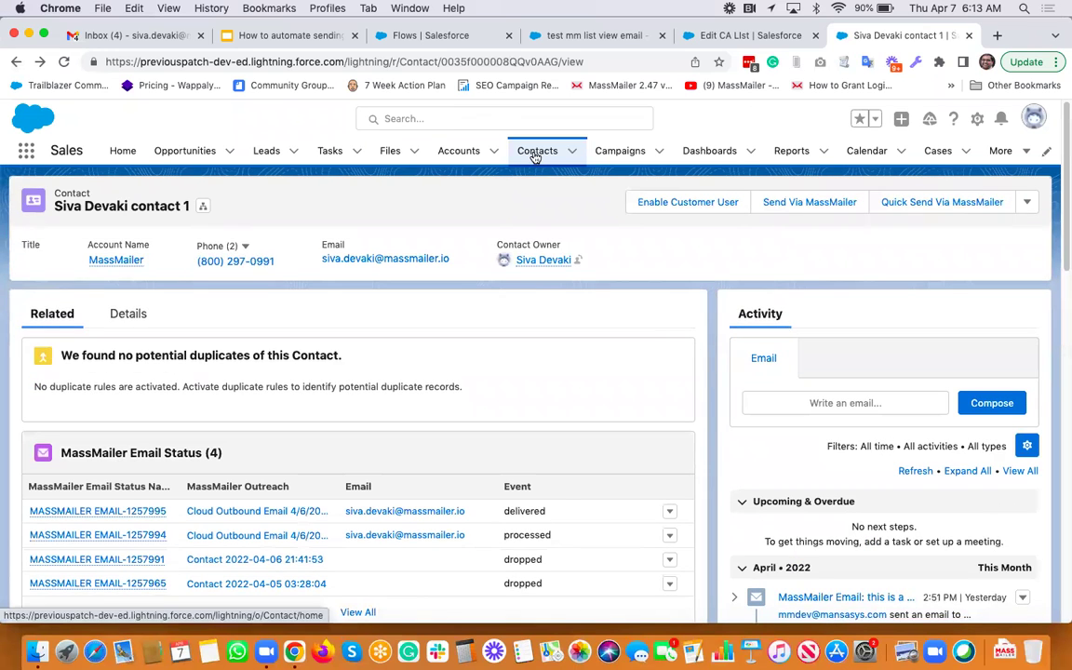
- Switch Contacts to the MM List view and check its List View Controls menu
{"action": "left_click", "coordinate": [536, 154]}
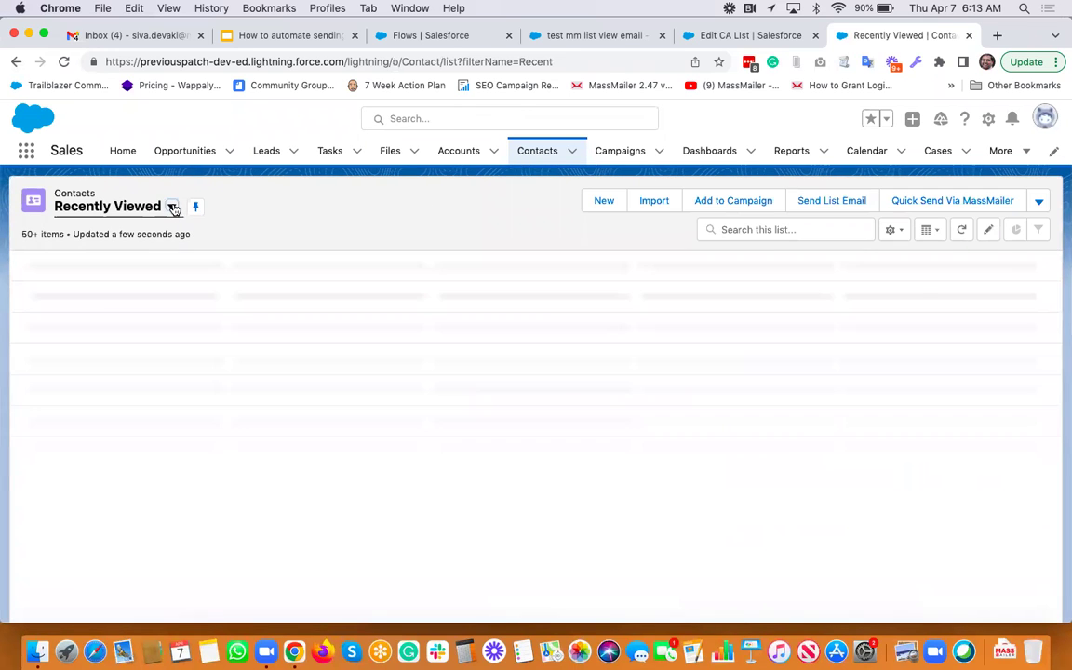
{"action": "left_click", "coordinate": [172, 206]}
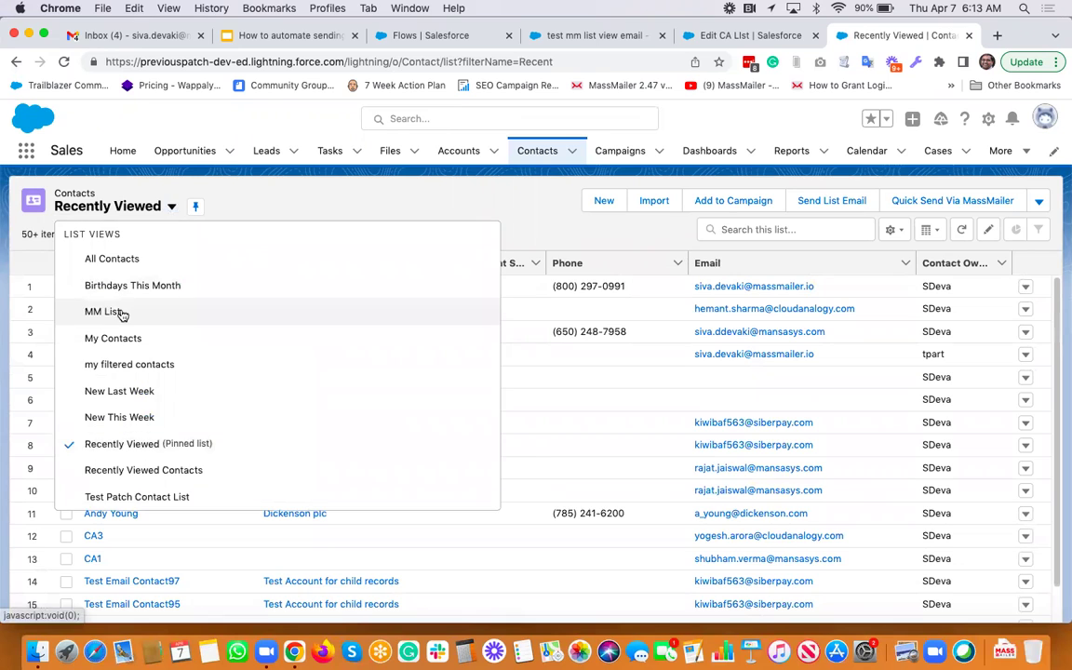
{"action": "left_click", "coordinate": [105, 311]}
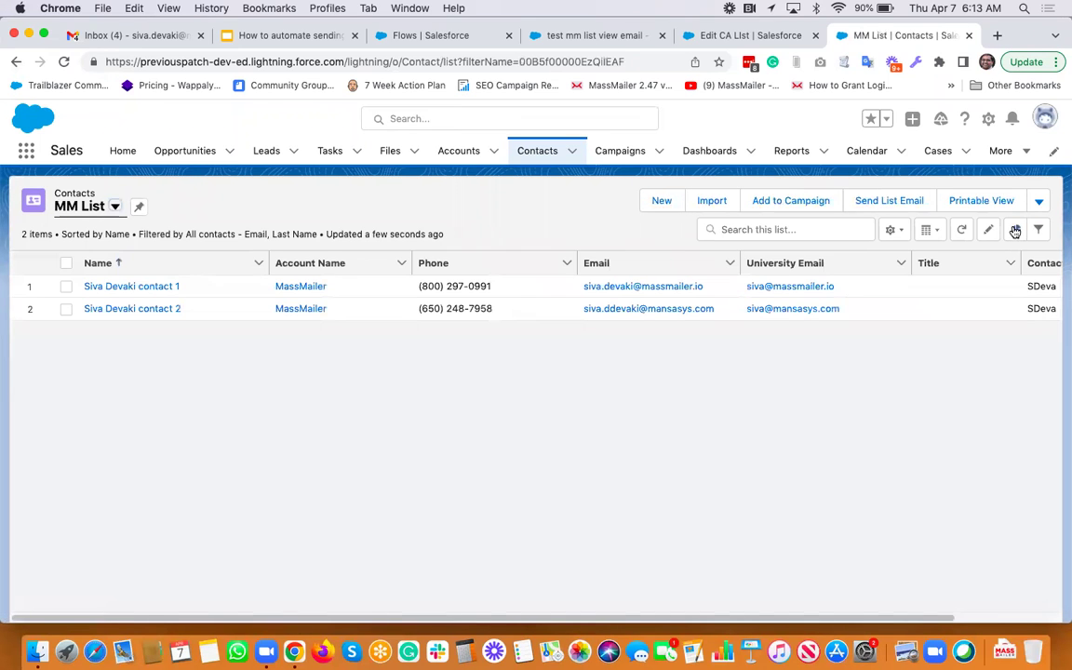
{"action": "left_click", "coordinate": [895, 230]}
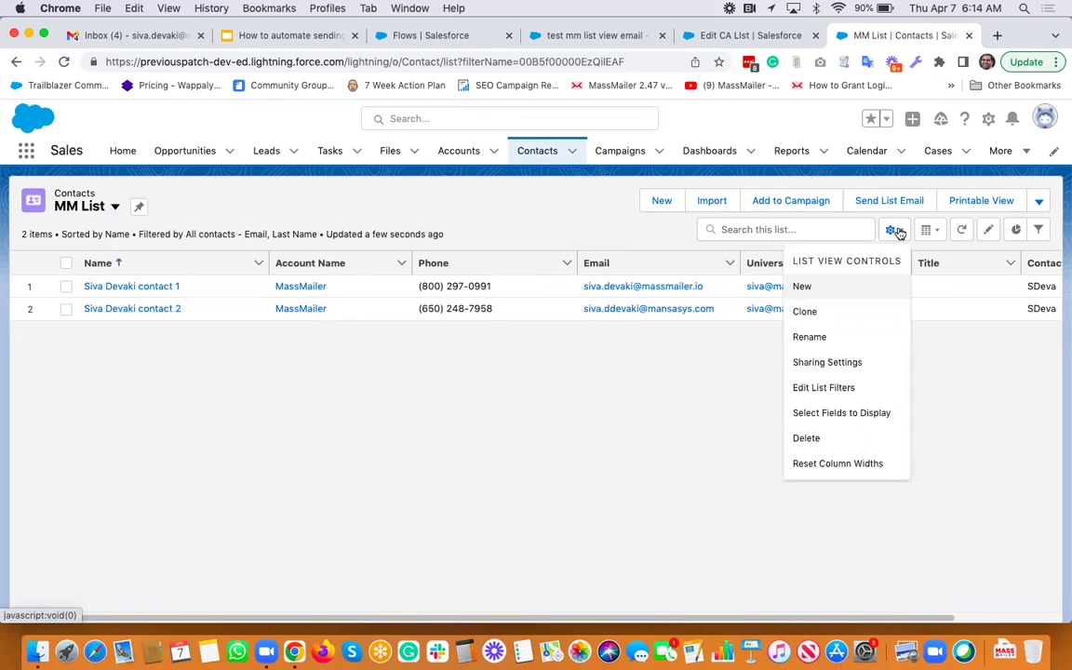
{"action": "left_click", "coordinate": [934, 386]}
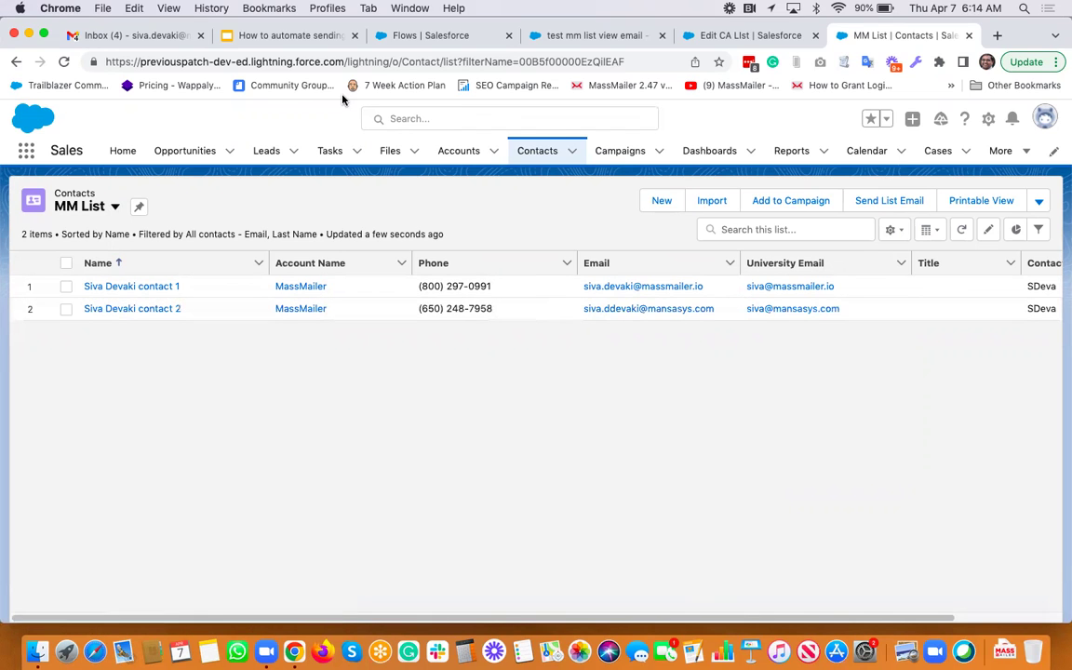
- Start a full-screen slideshow from slide 4, 'We are here to help!', via View > Slideshow
{"action": "left_click", "coordinate": [289, 36]}
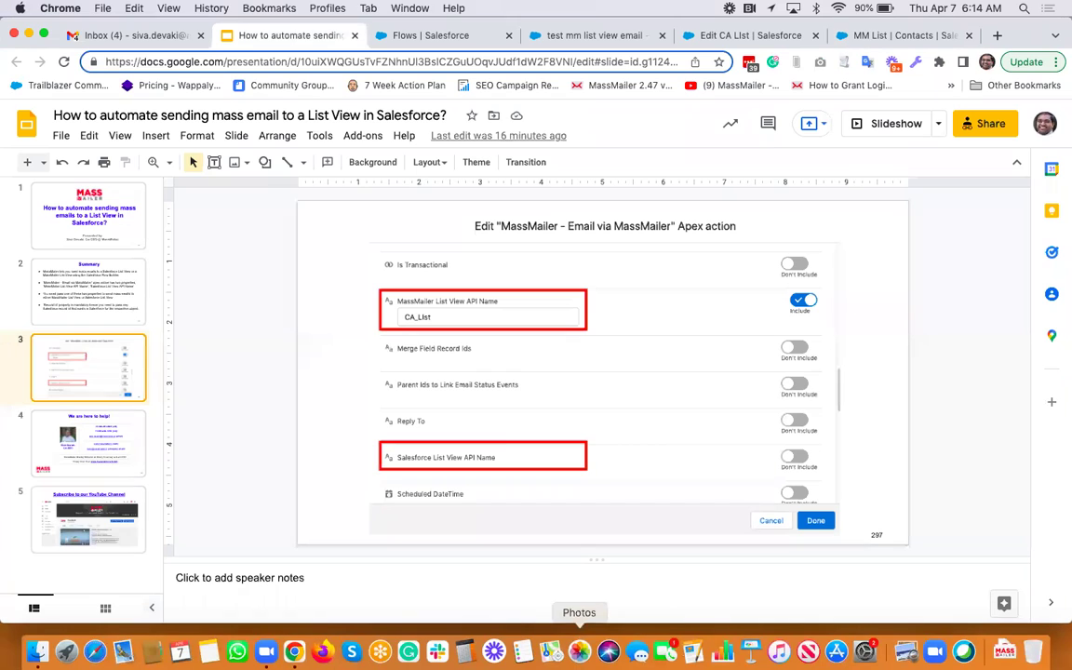
{"action": "left_click", "coordinate": [124, 431]}
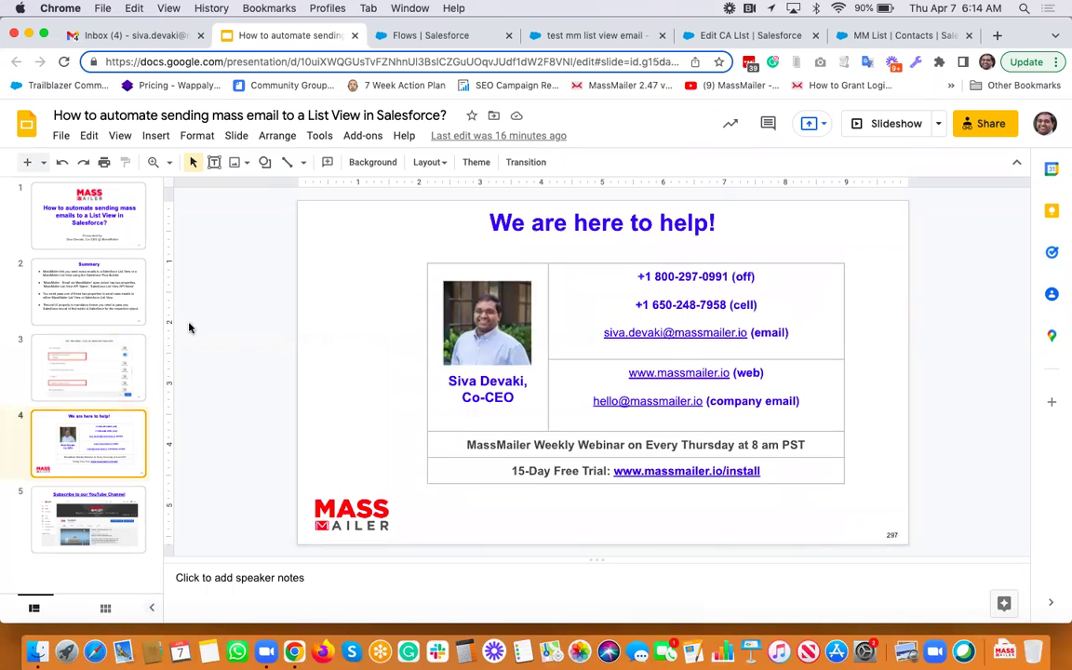
{"action": "left_click", "coordinate": [117, 138]}
{"action": "left_click", "coordinate": [121, 160]}
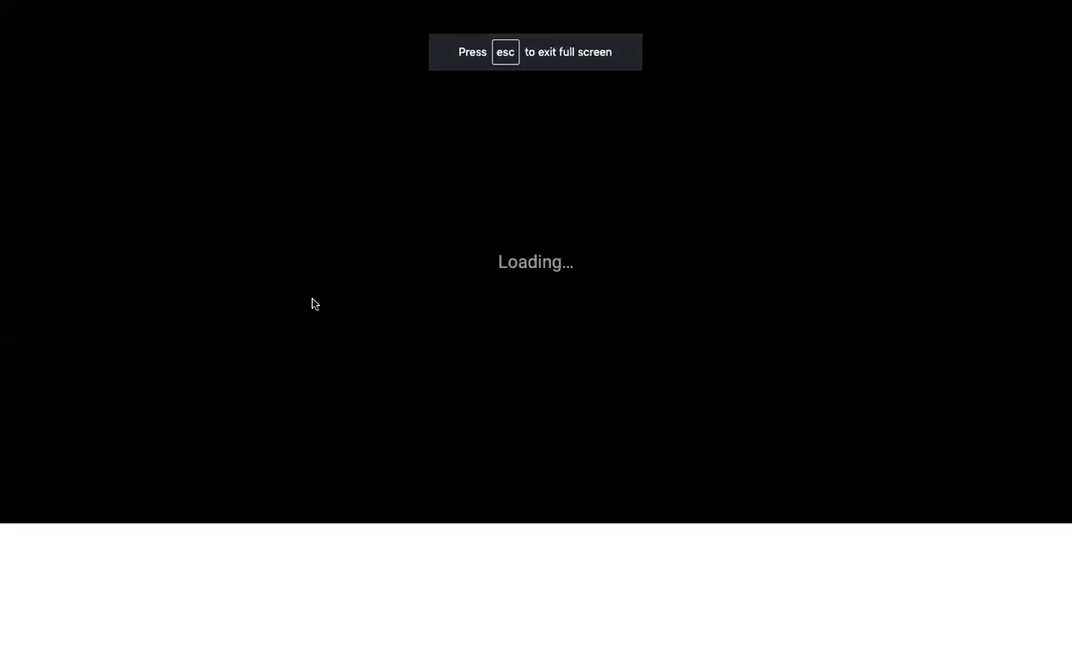